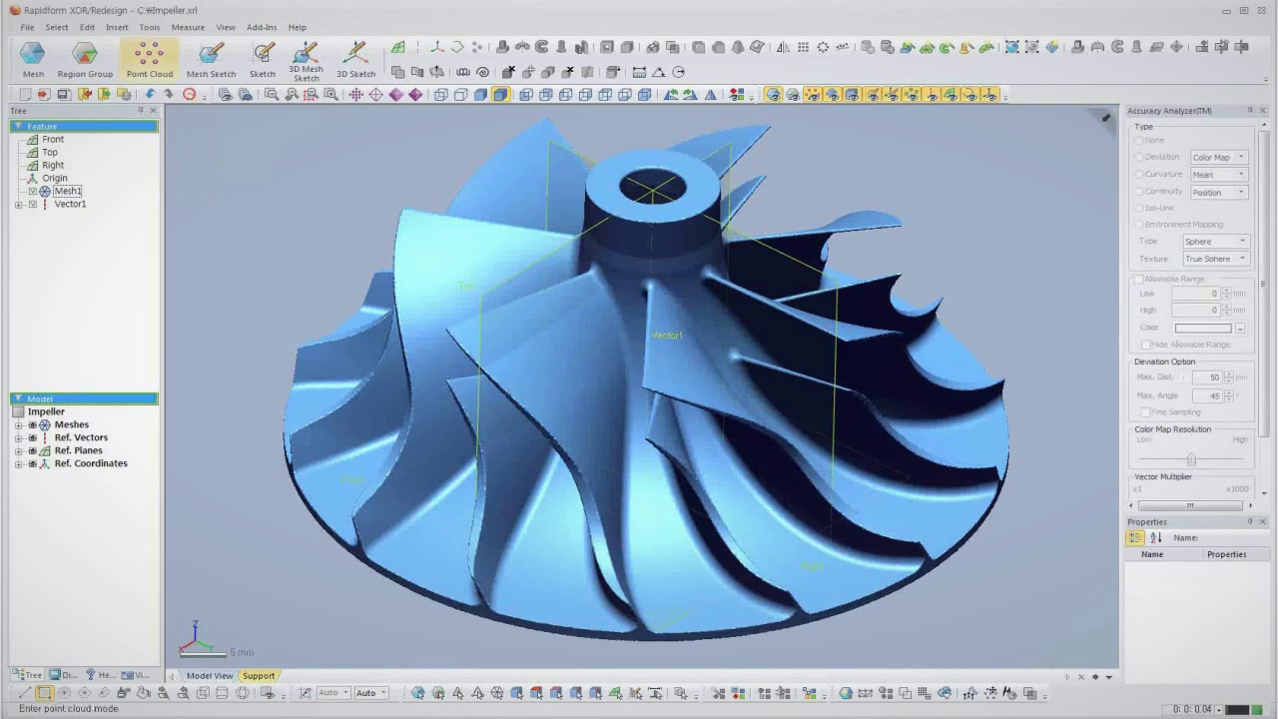
Segment the impeller mesh into colour-coded region groups.
click(85, 58)
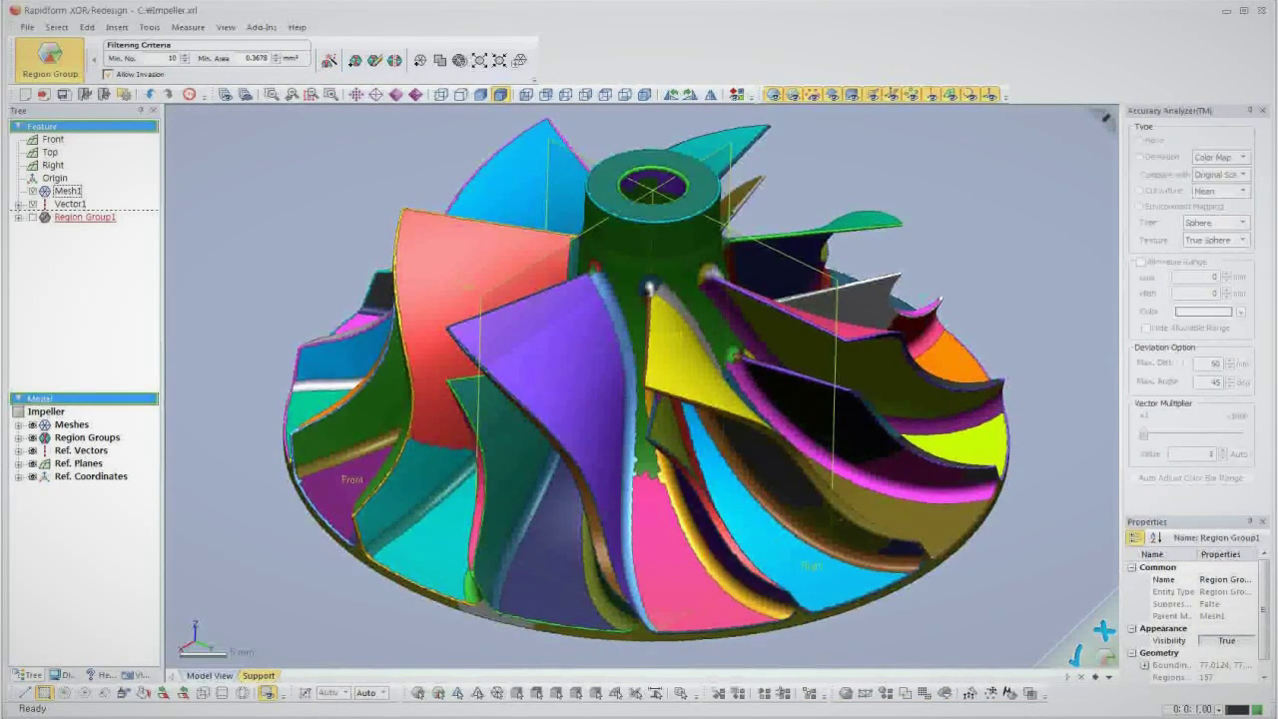
right_drag(688, 319, 685, 272)
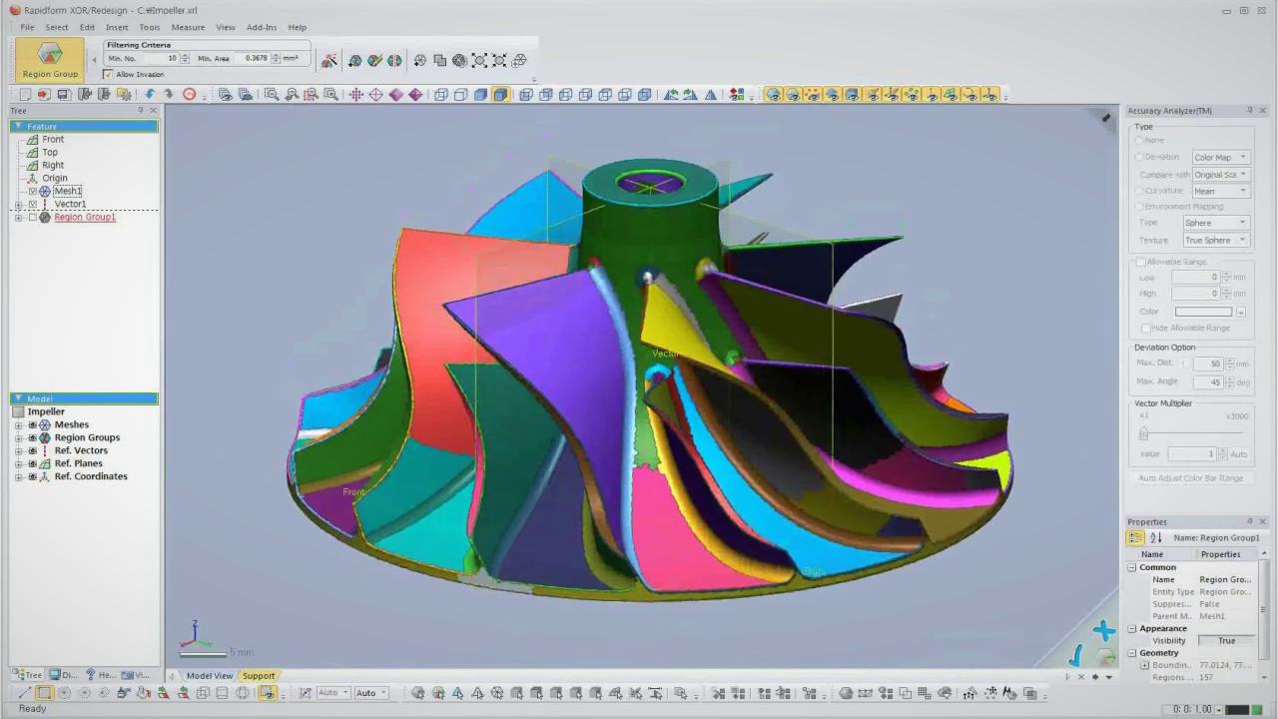
click(661, 240)
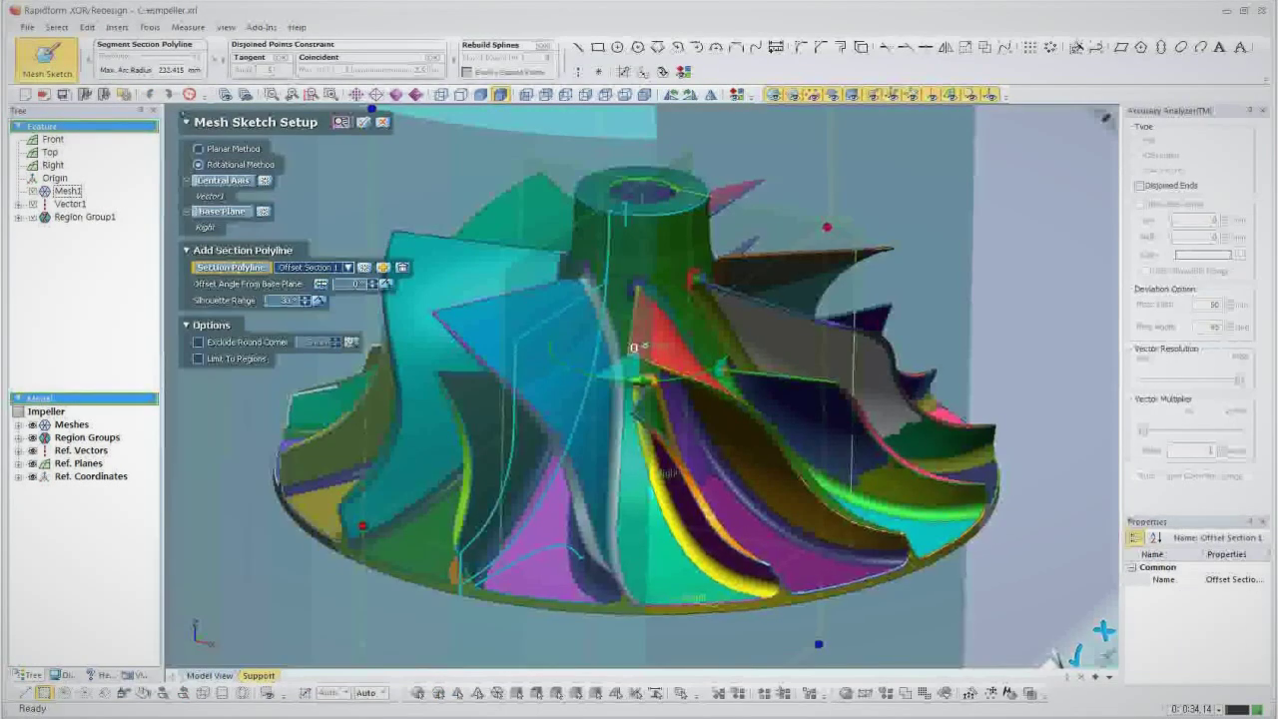
Set up a rotational mesh sketch with Vector1 as central axis, Right as base plane and a 0° offset section.
scroll(642, 386, down, 5)
scroll(642, 387, down, 1)
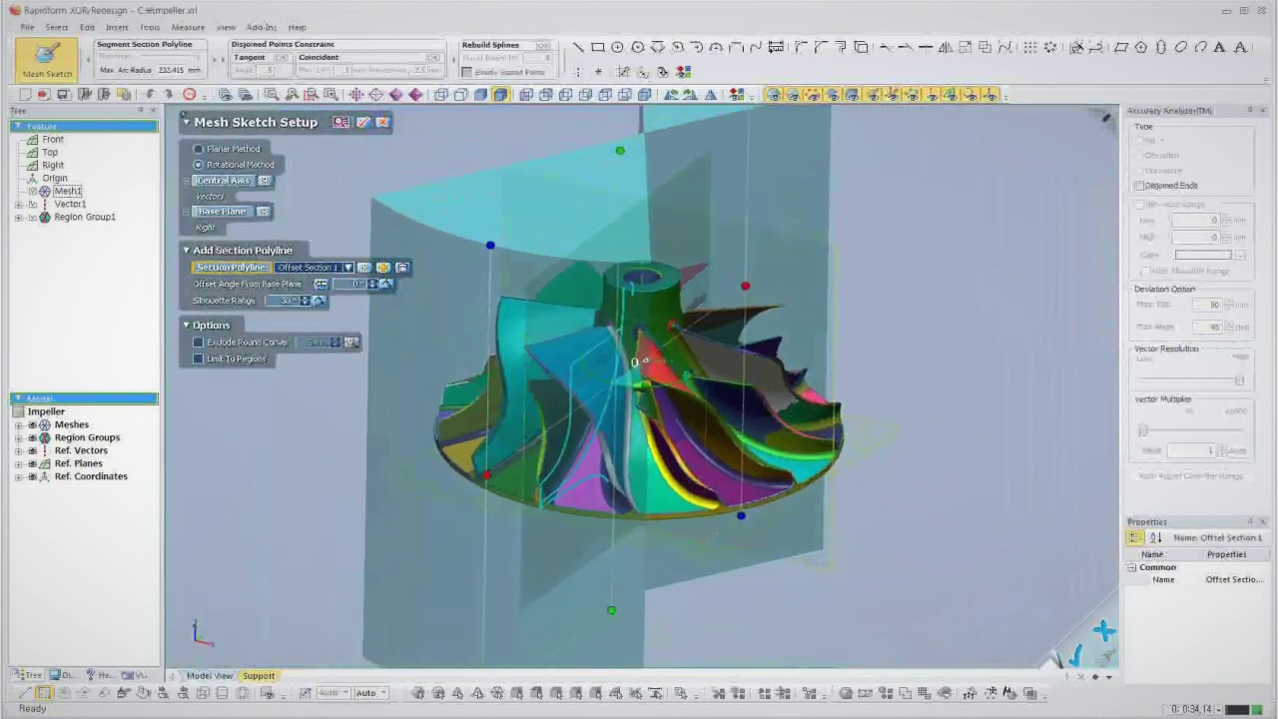
mouse_move(642, 386)
right_down()
mouse_move(644, 455)
mouse_move(642, 385)
mouse_move(639, 430)
right_up()
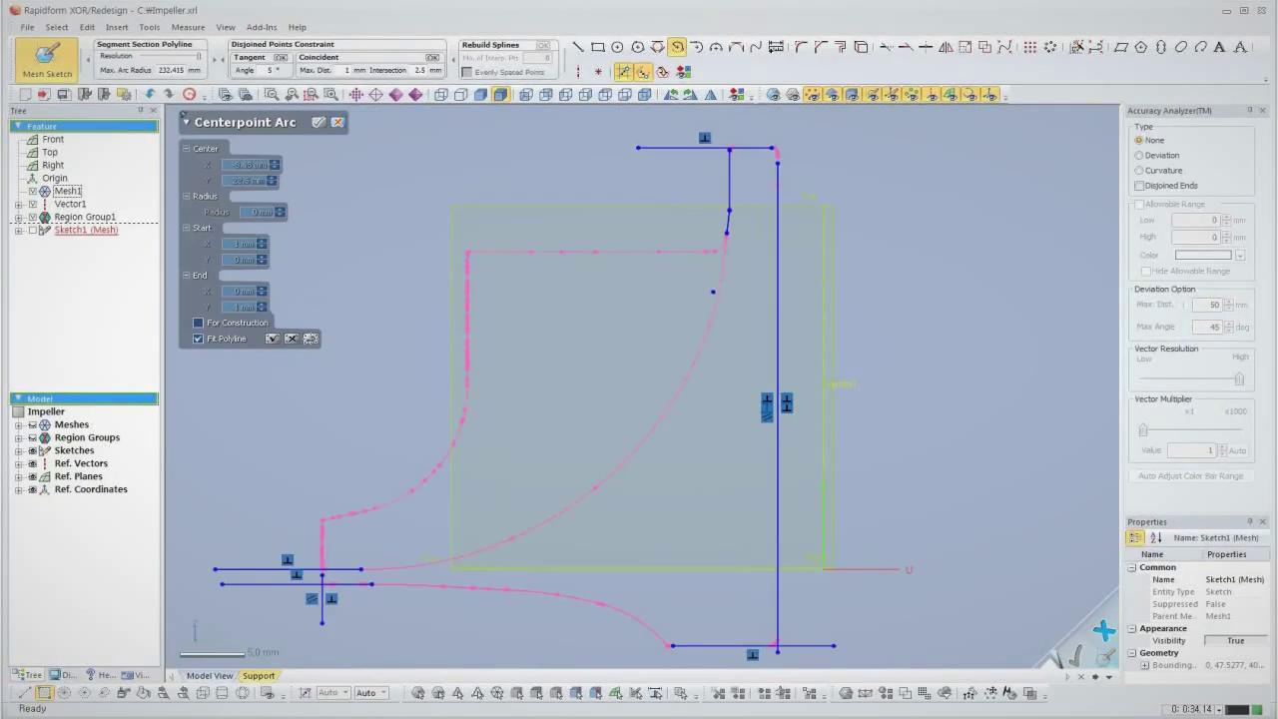
Fit connected centerpoint arcs to the curved hub portion of the section polyline, down to the rim line.
click(714, 291)
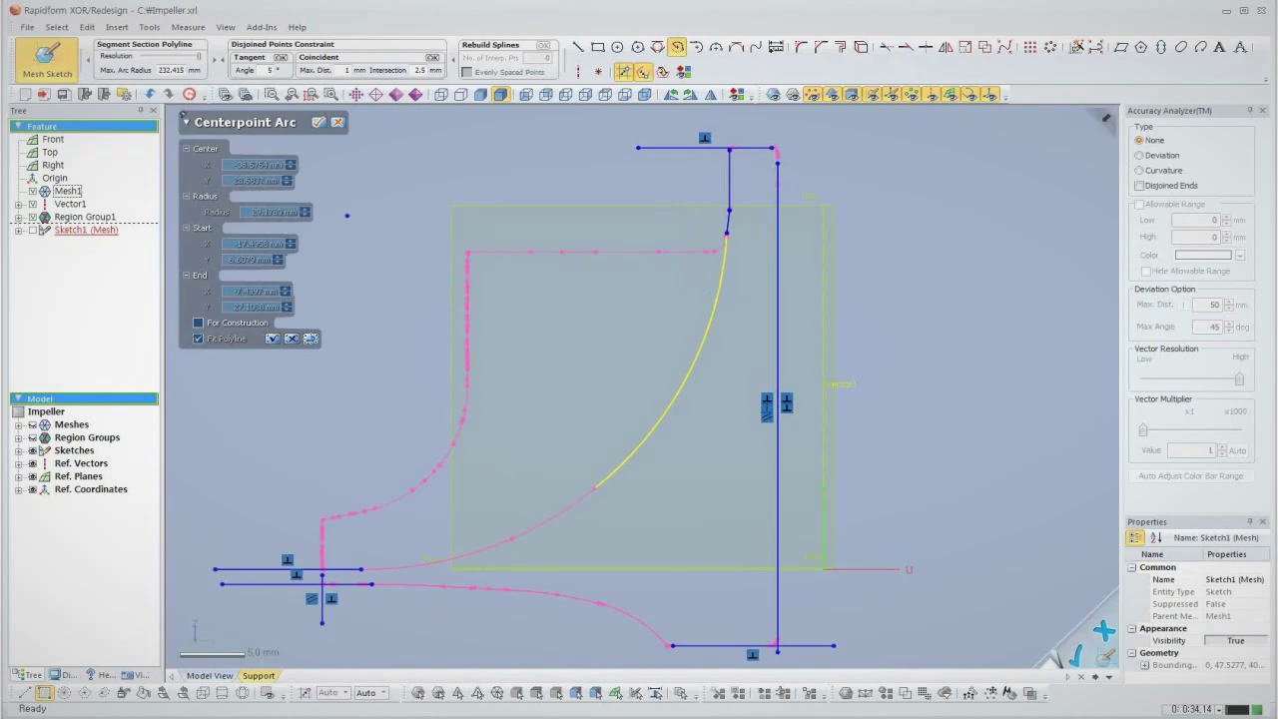
double_click(717, 293)
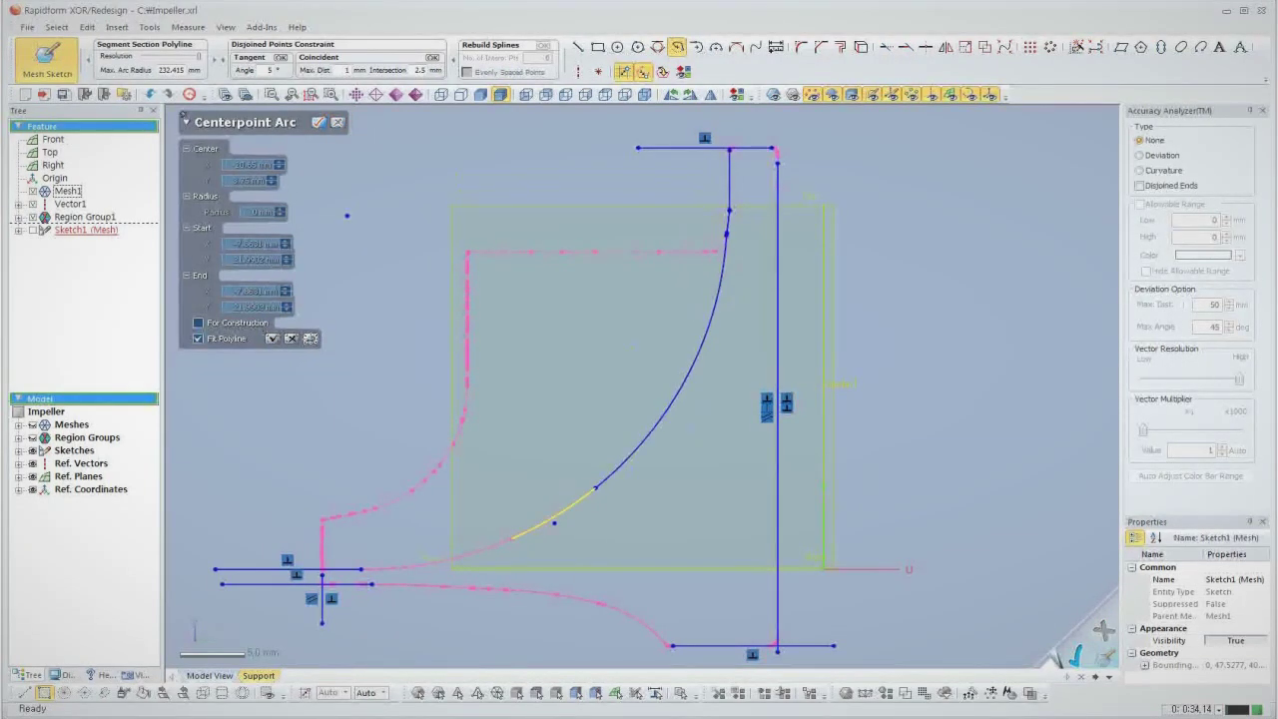
click(490, 552)
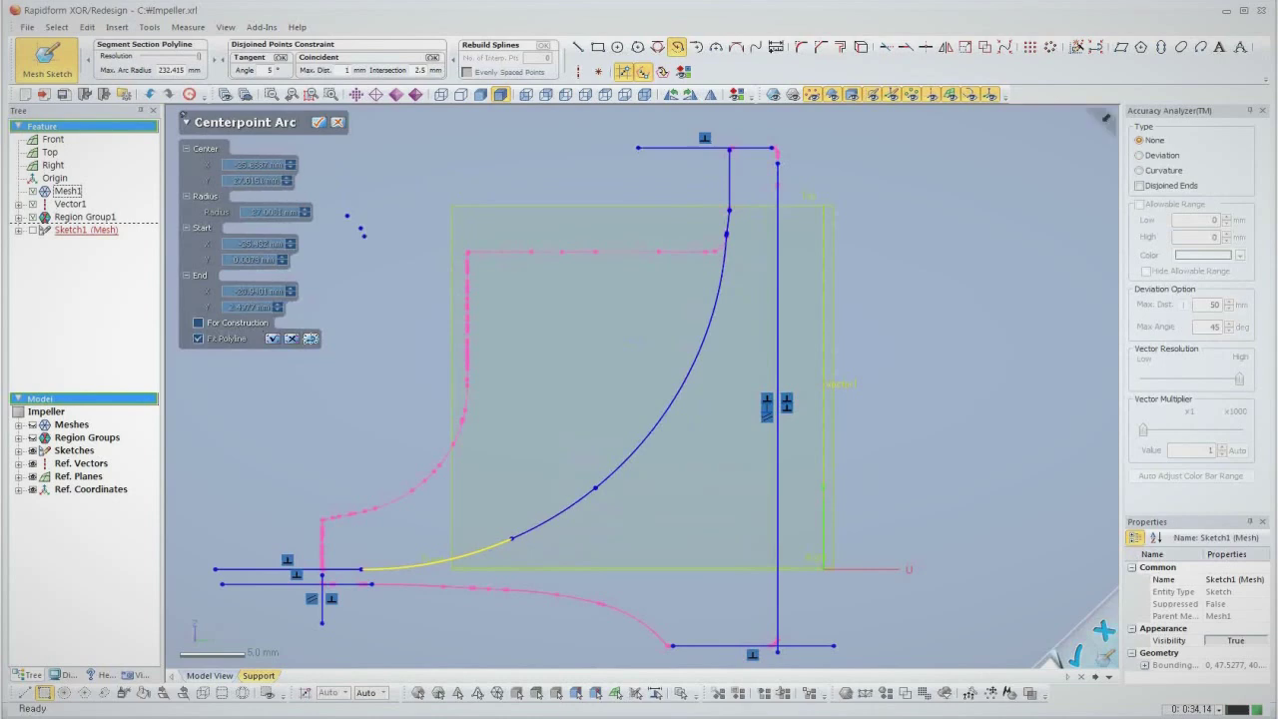
click(489, 552)
click(319, 122)
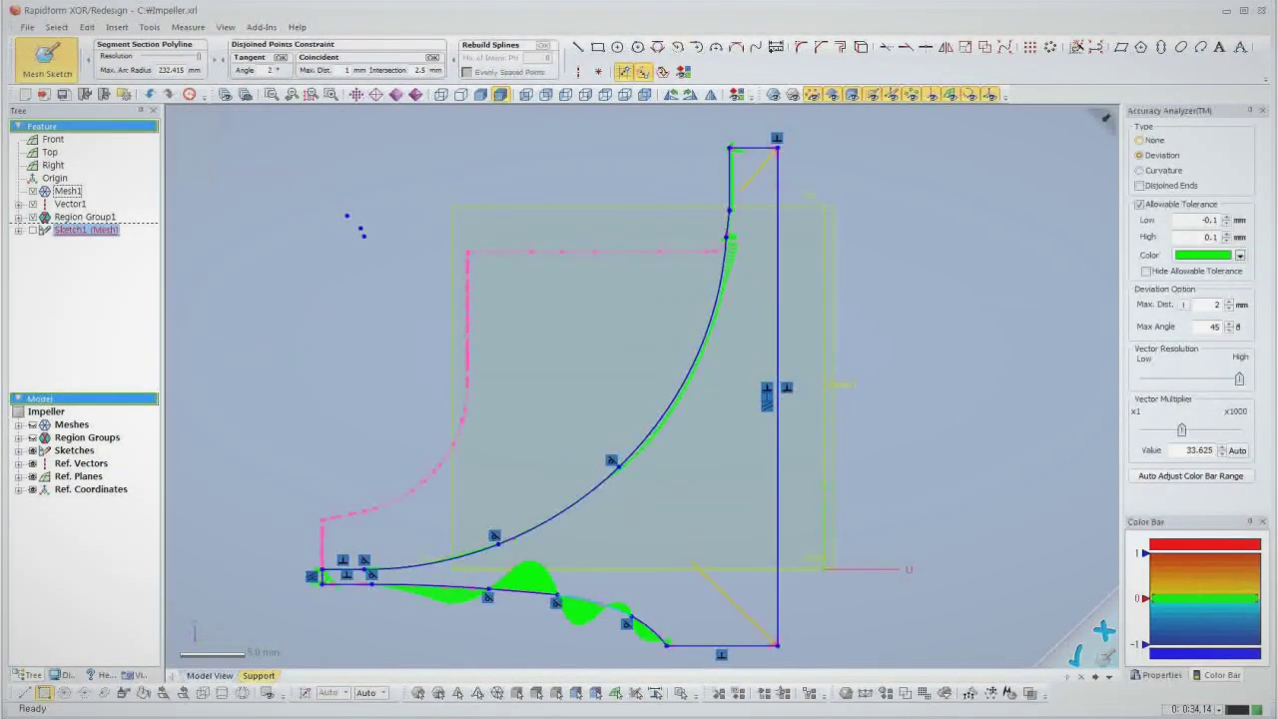
Check the sketch profile's deviation with a ±0.1 mm tolerance and turn the accuracy analysis off.
click(1148, 141)
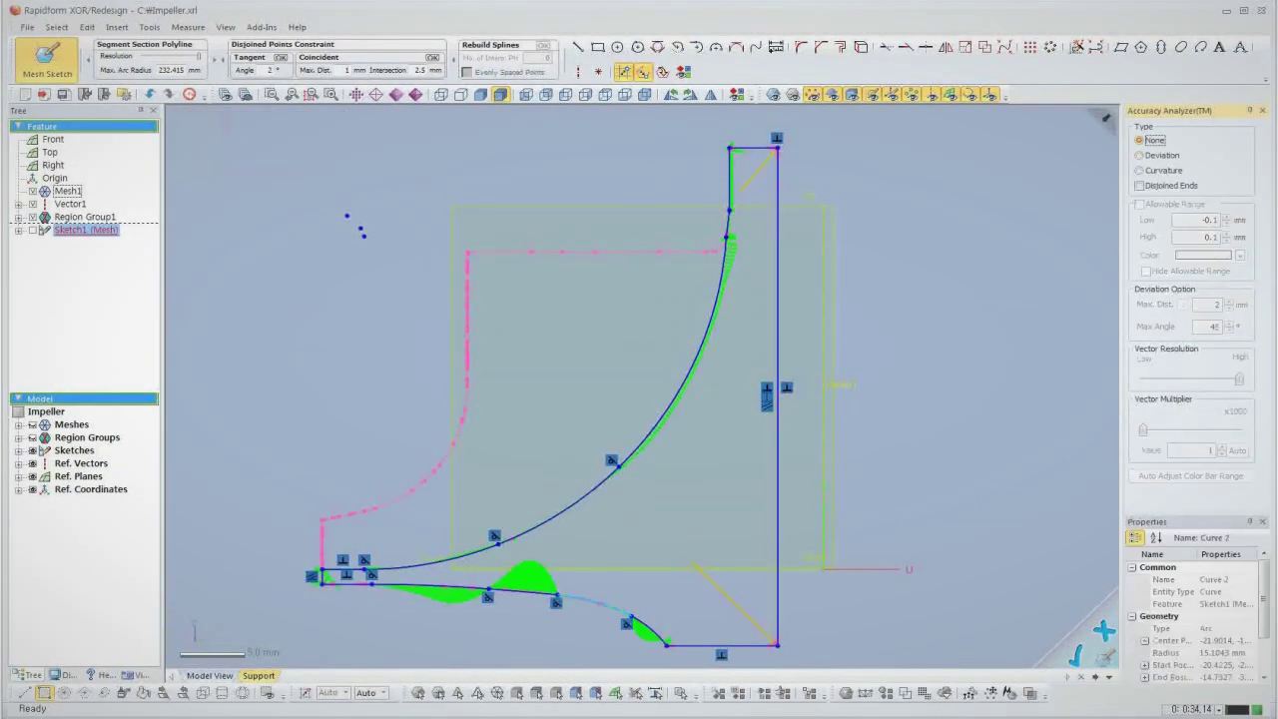
click(1148, 156)
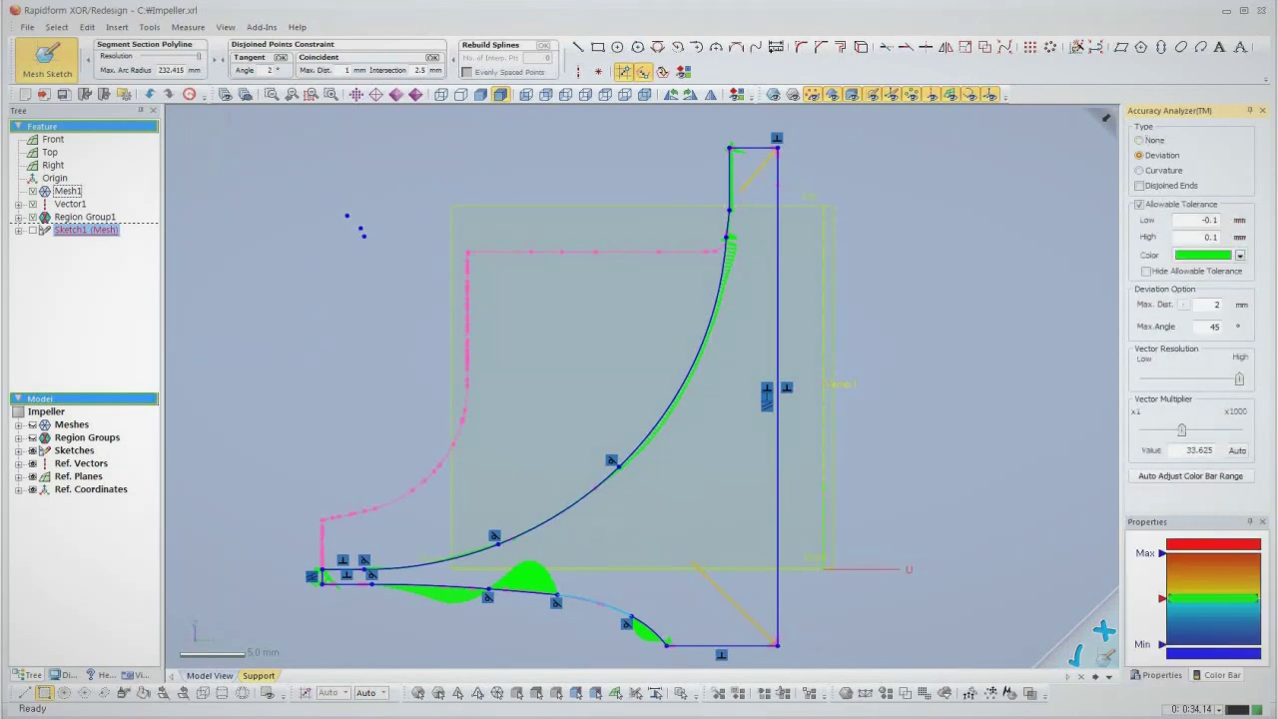
click(1148, 140)
click(989, 419)
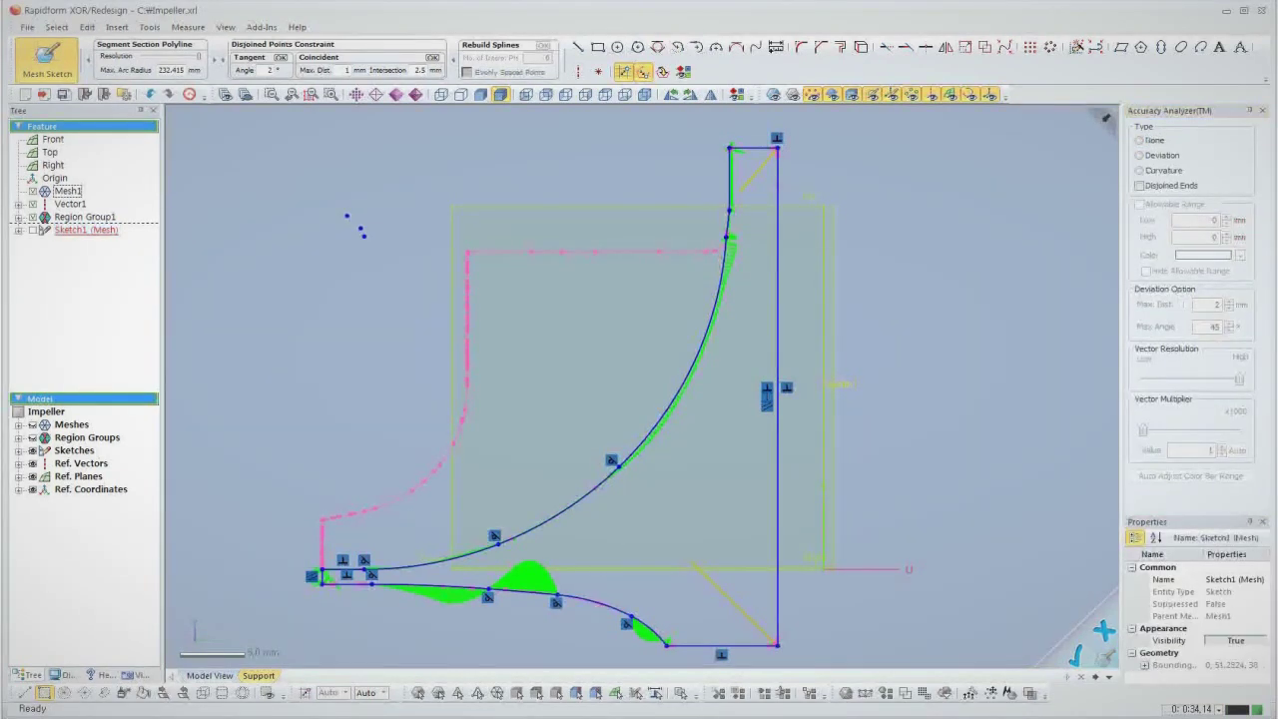
click(1148, 141)
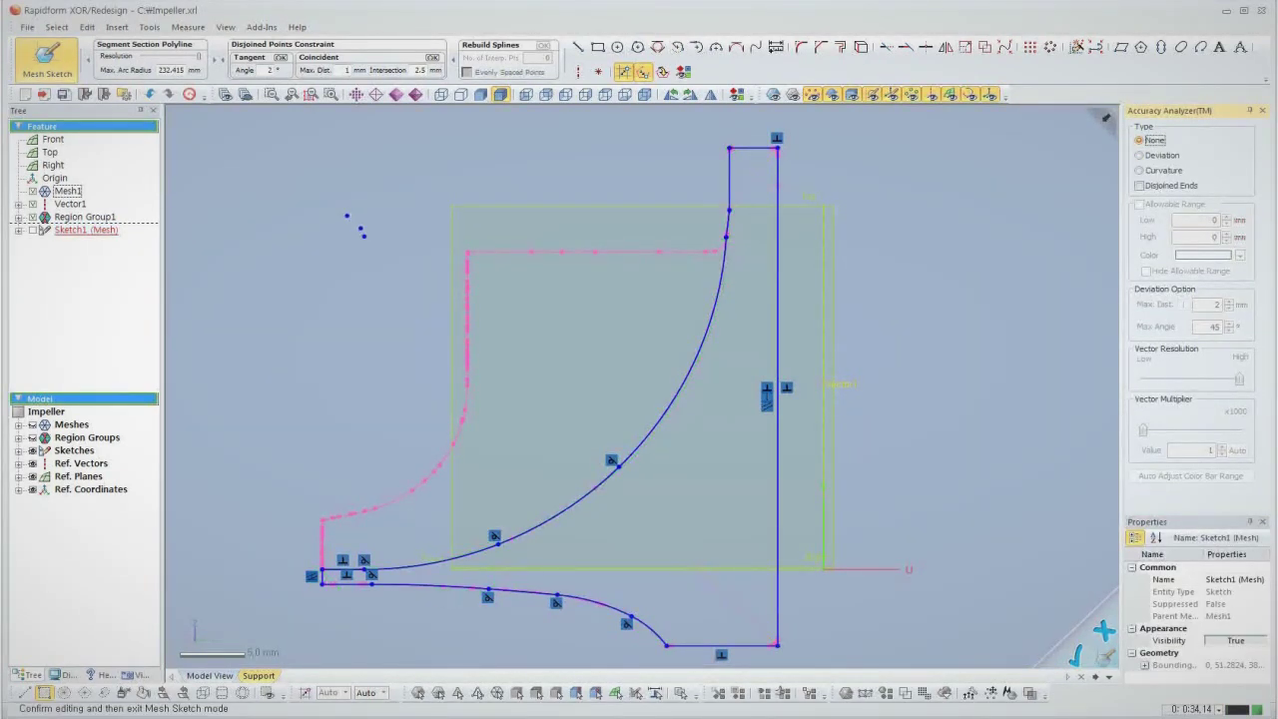
Finish the mesh sketch and revolve its closed profile 360° about Vector1 into the hub solid.
click(47, 58)
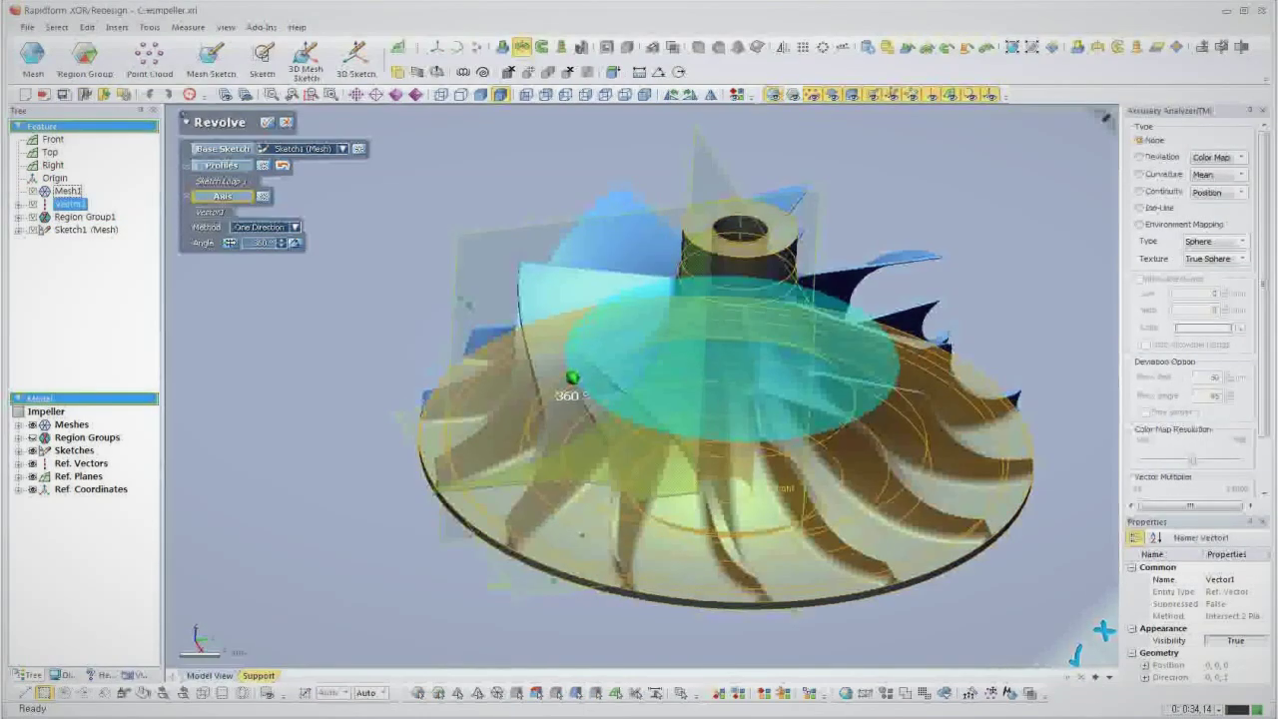
key(Return)
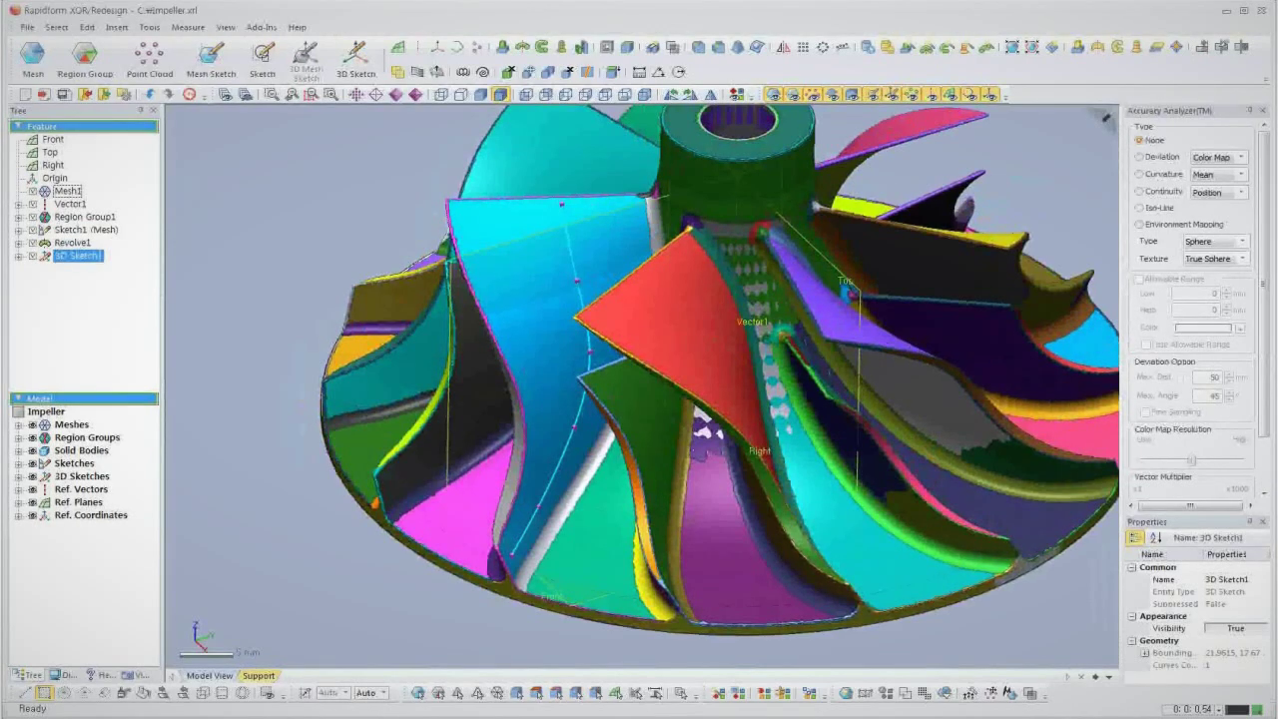
Loft a surface over the main blade's side region along the 3D sketch curve, using 8 sections with reference planes and mesh sketches.
click(966, 47)
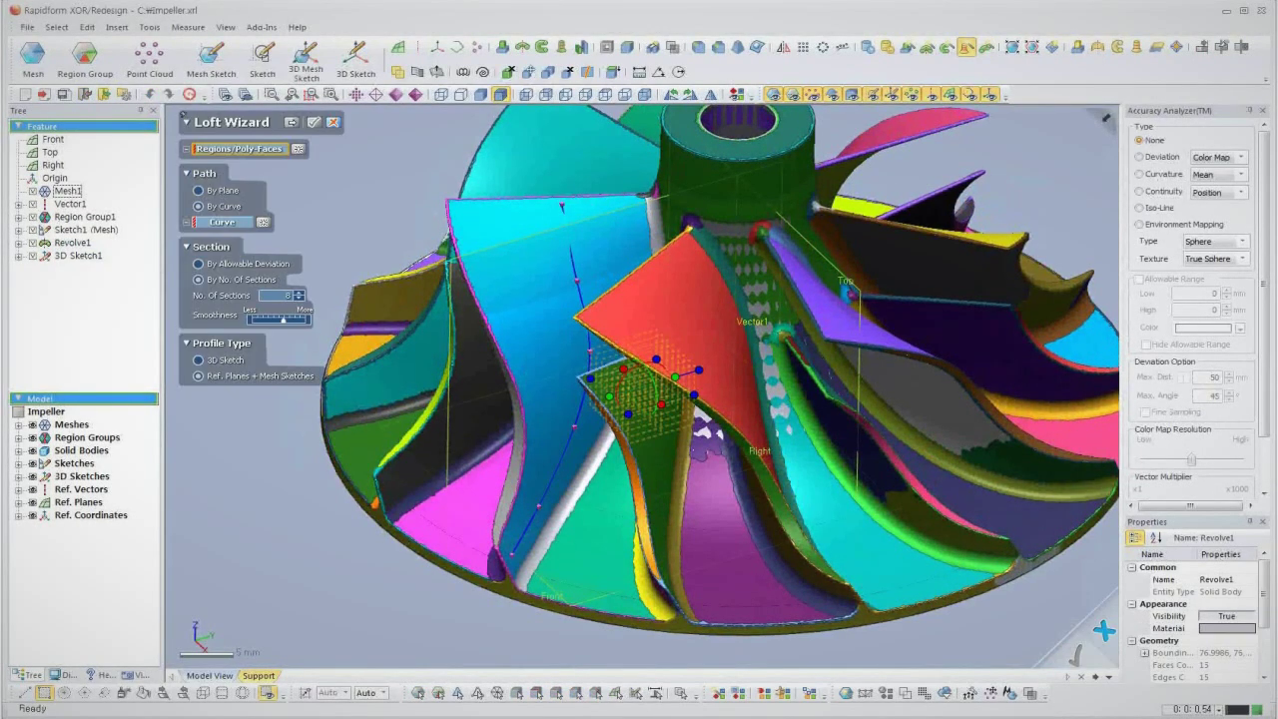
click(539, 310)
click(540, 310)
click(221, 237)
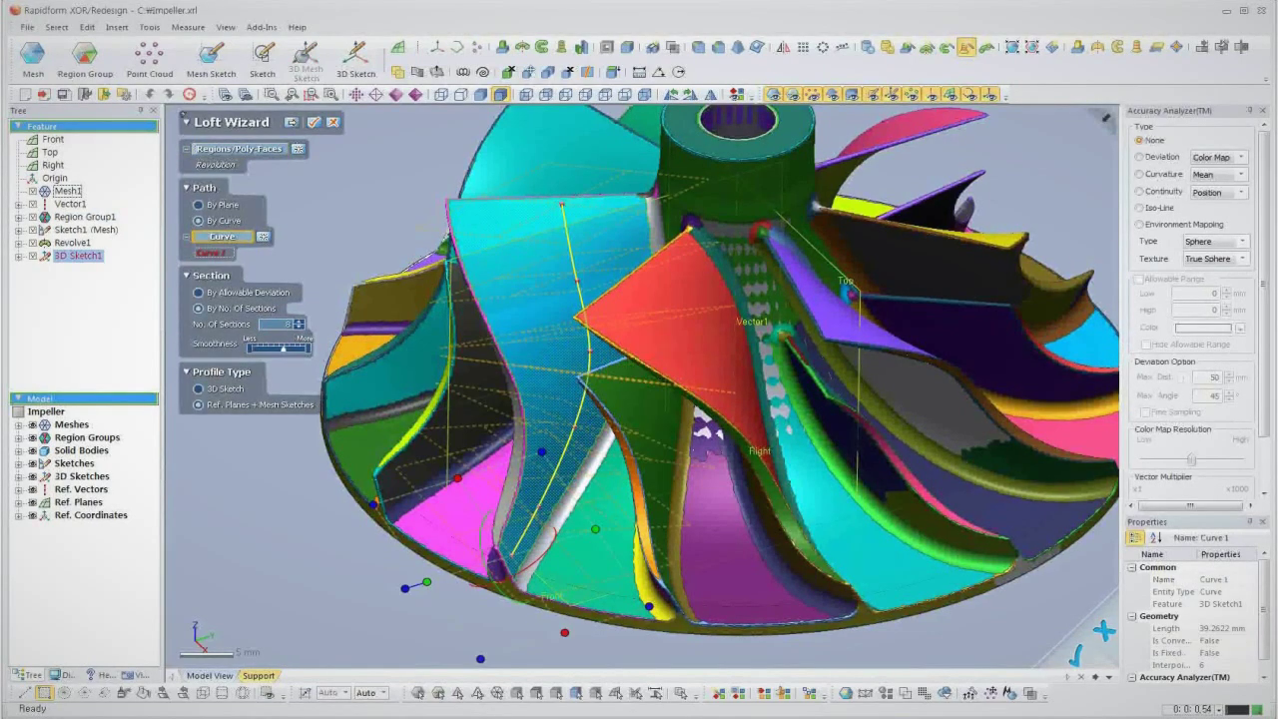
right_drag(600, 399, 569, 450)
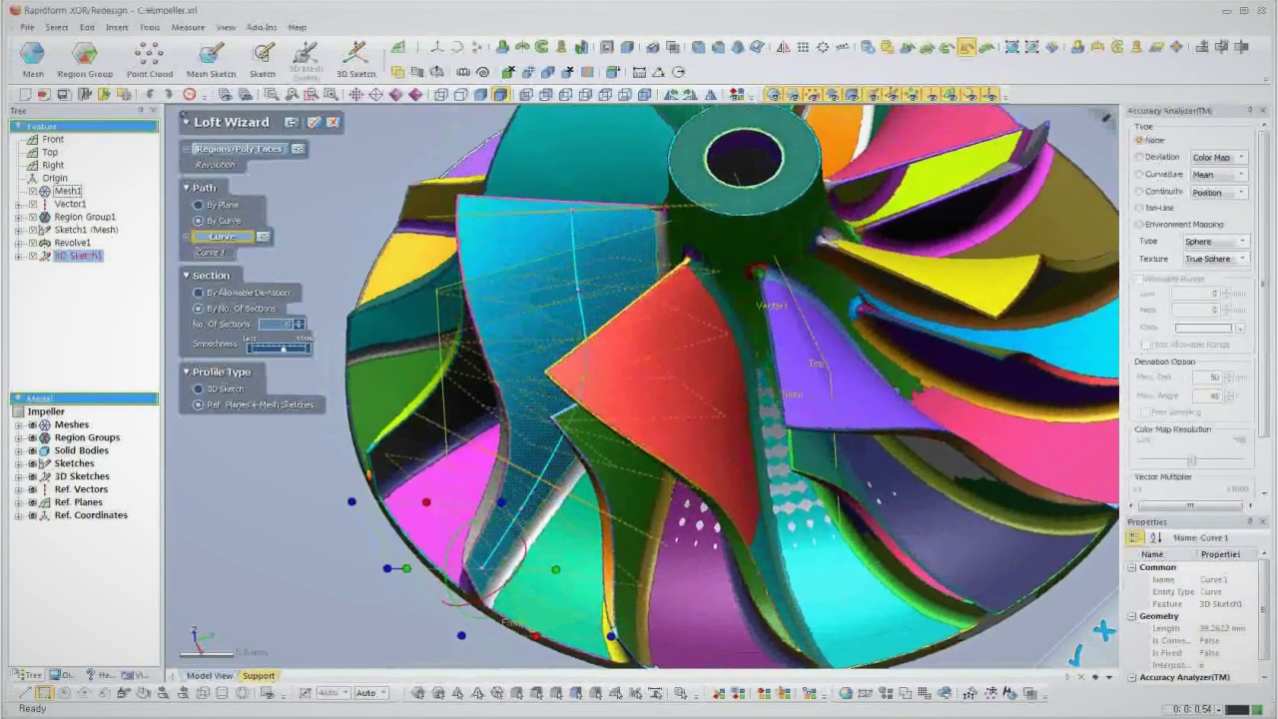
click(290, 121)
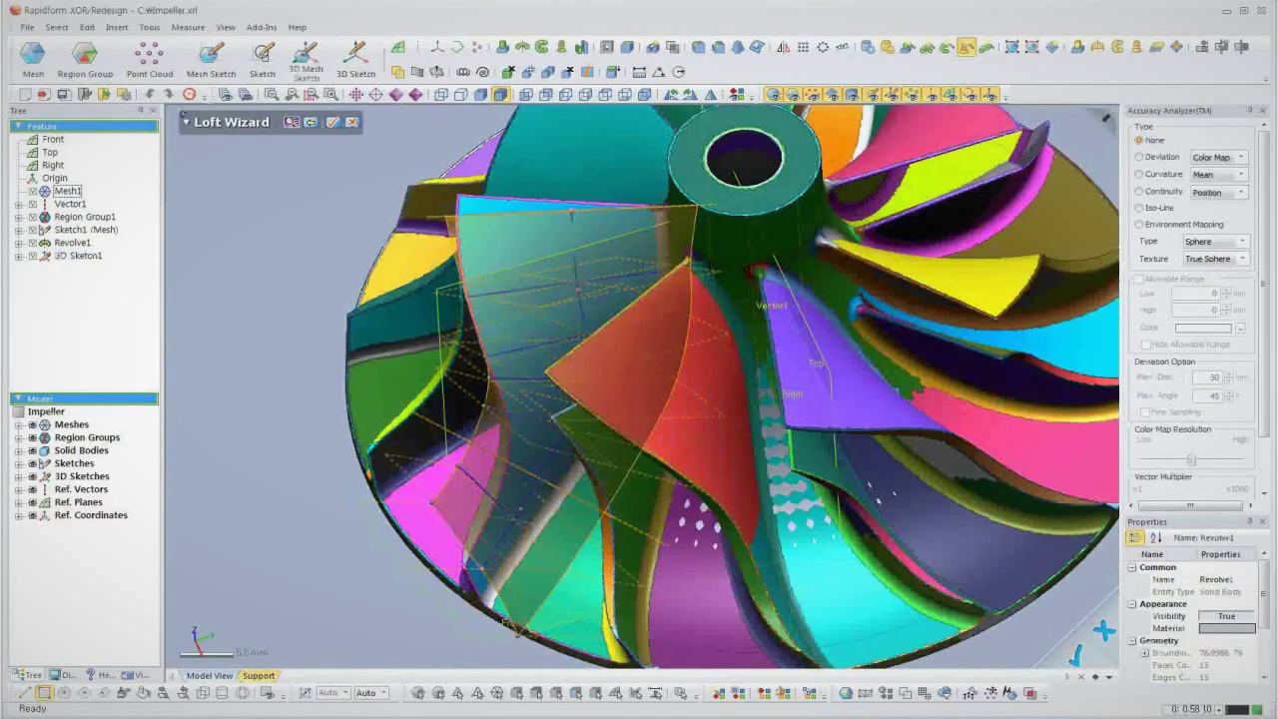
right_drag(707, 454, 734, 419)
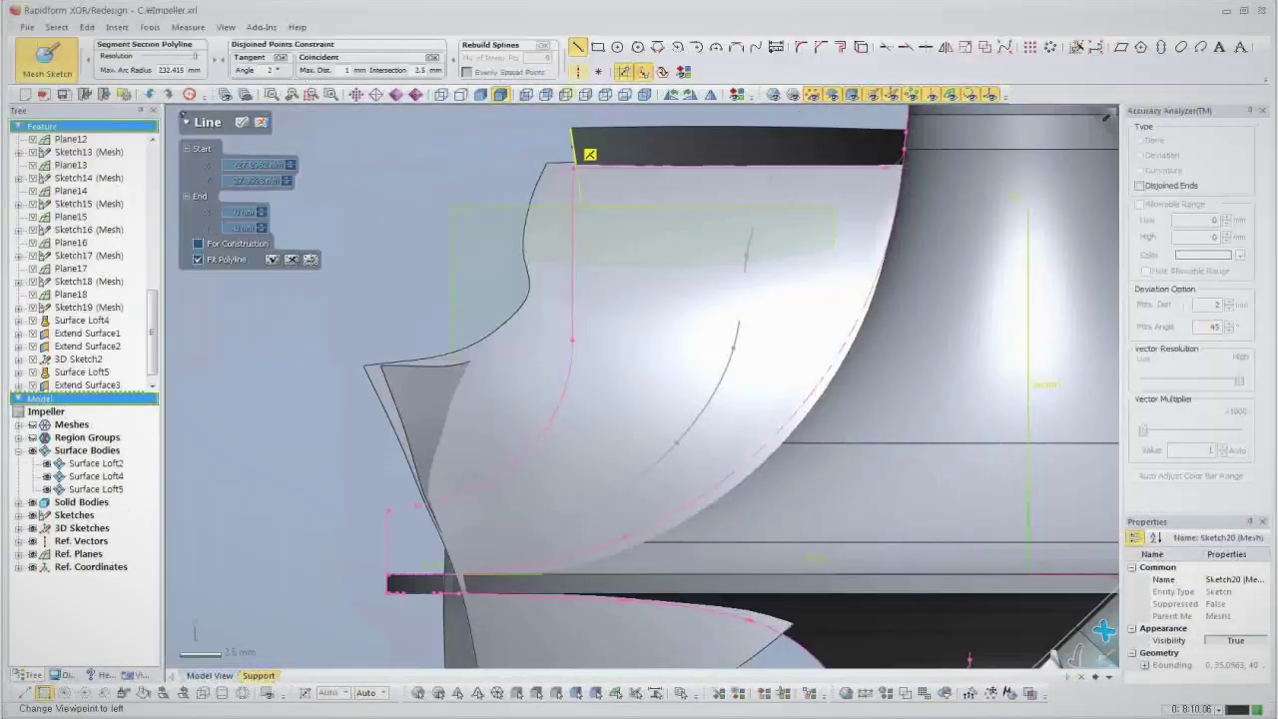
Fit a vertical line and a short sloped line to the straight ends of the blade's outer section polyline.
click(572, 168)
click(572, 340)
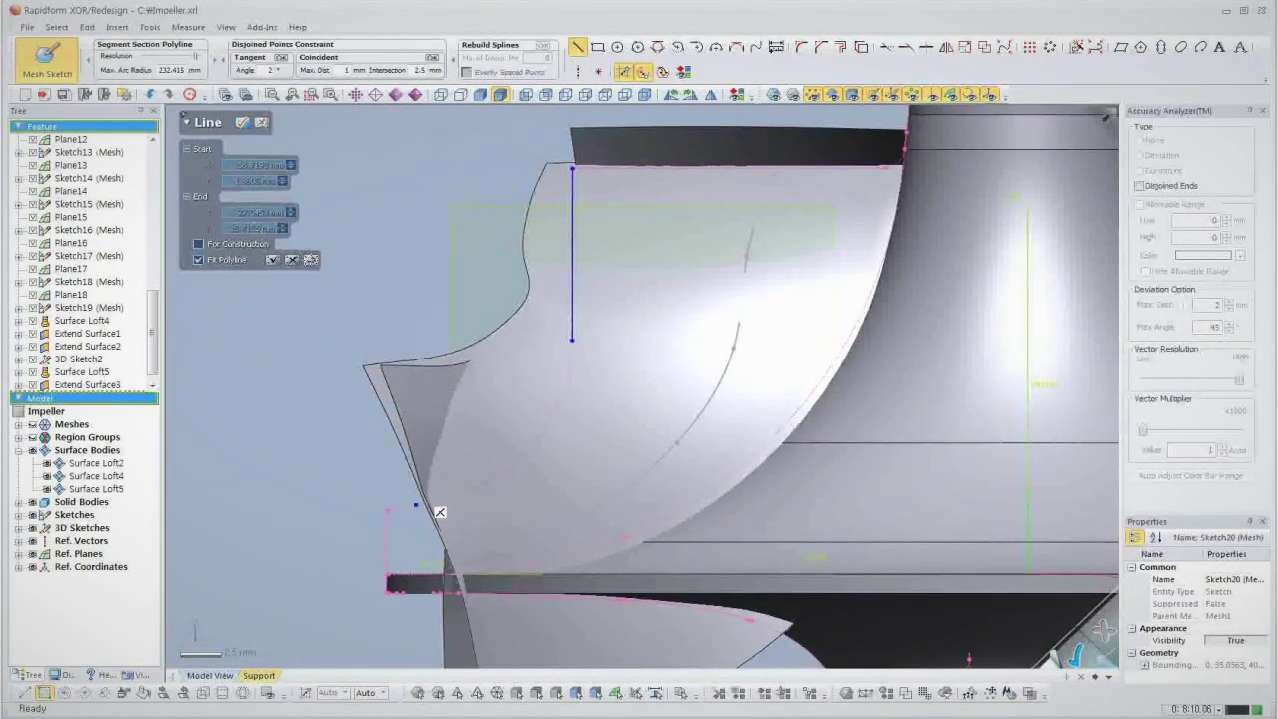
click(416, 505)
click(326, 521)
key(Escape)
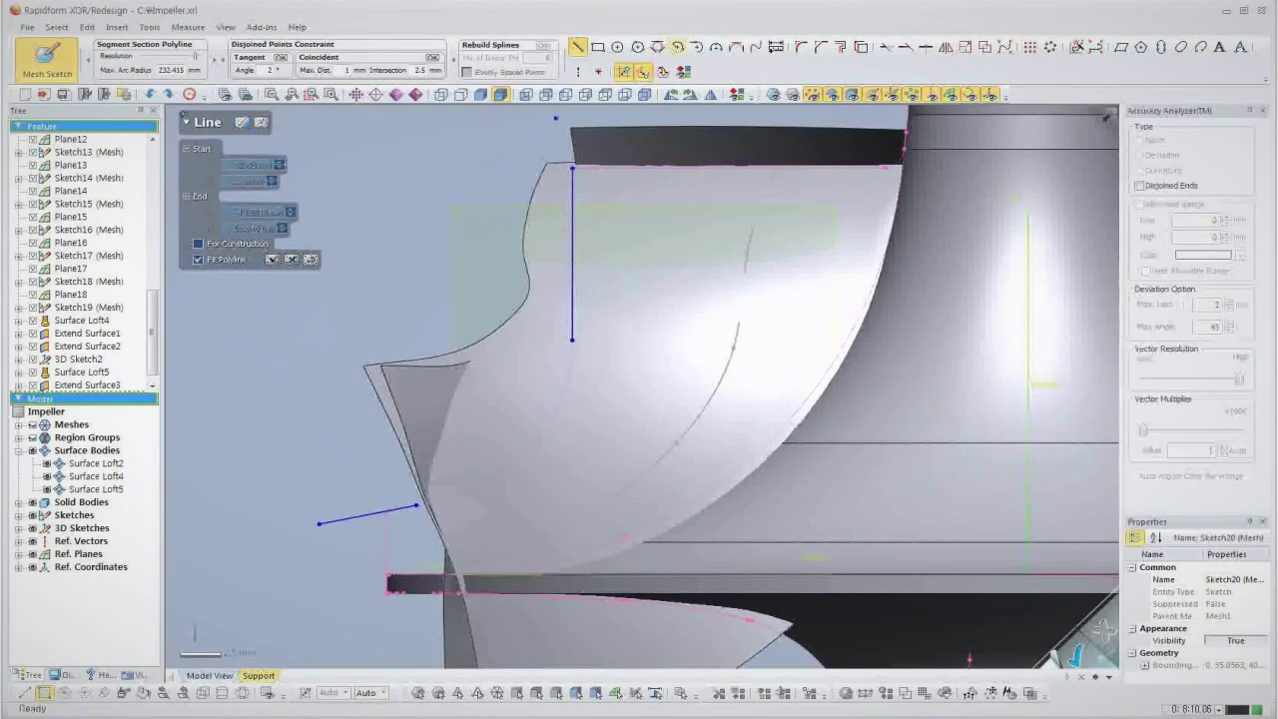
Fillet between the vertical and sloped sketch lines, following the curved section polyline.
click(801, 47)
click(572, 285)
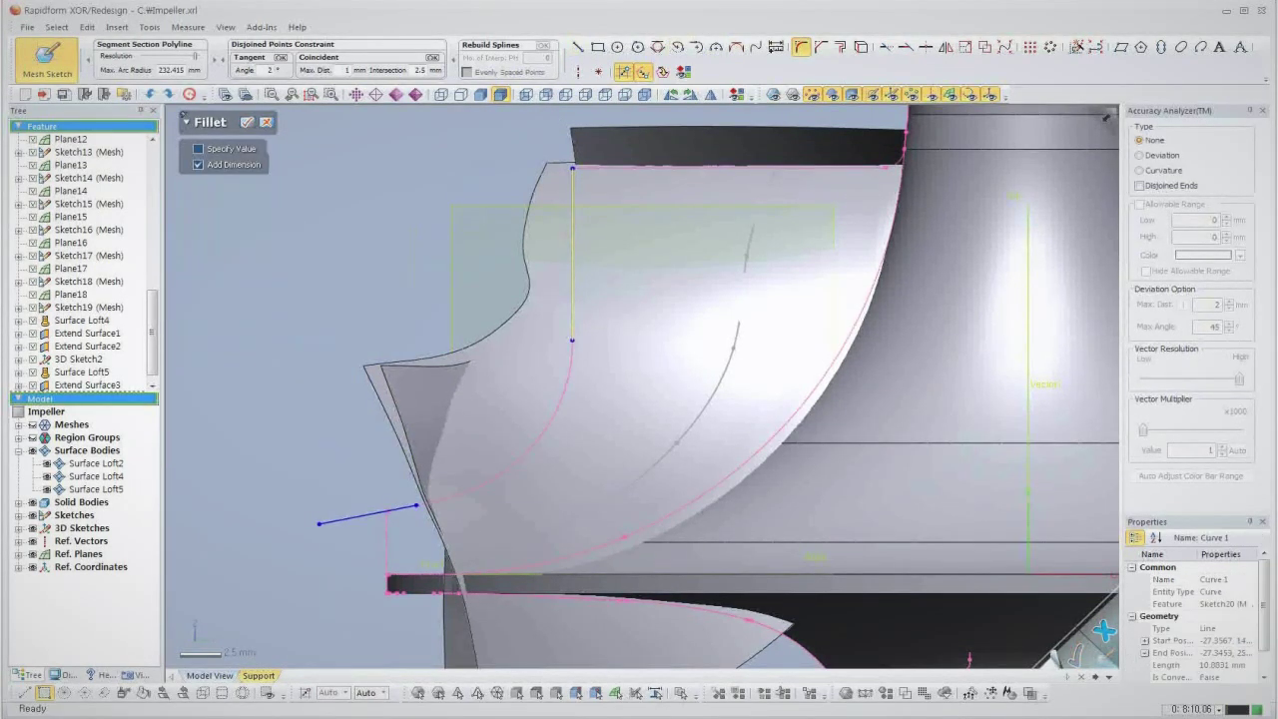
click(377, 512)
drag(428, 502, 435, 500)
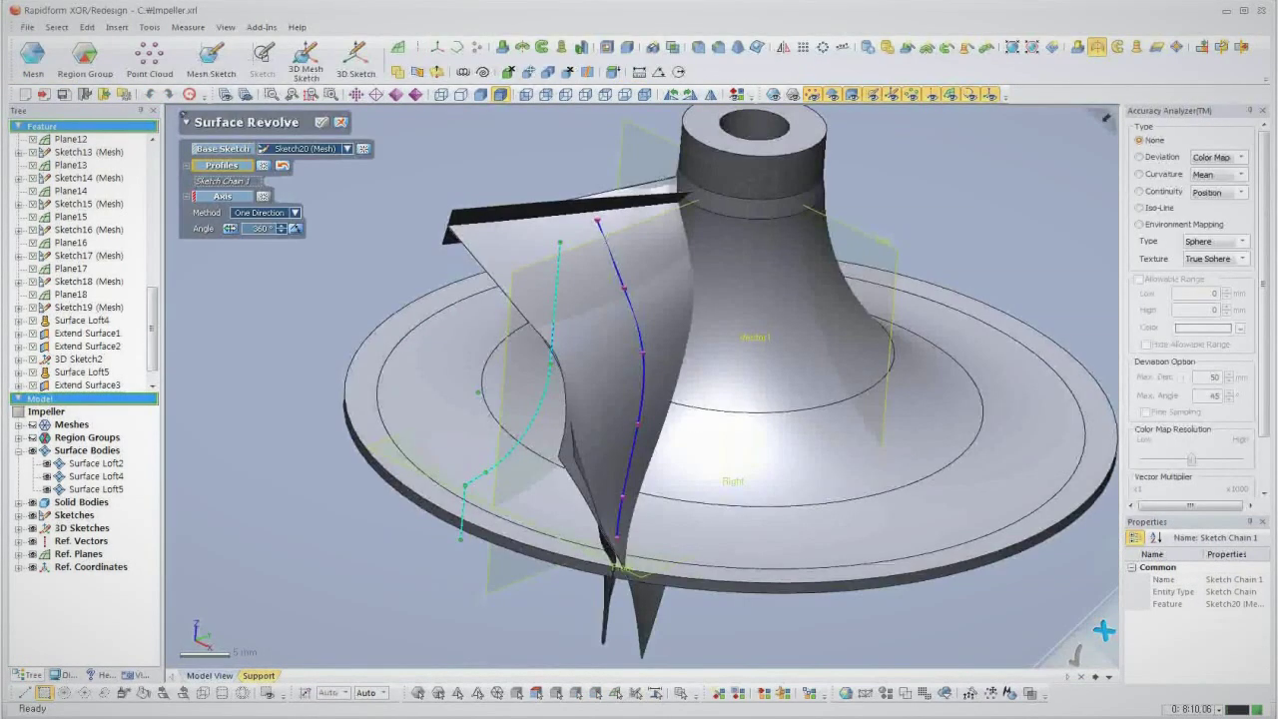
Set up a 360° surface revolve of the Sketch20 chain, using the hub's cylindrical face as the axis.
click(223, 196)
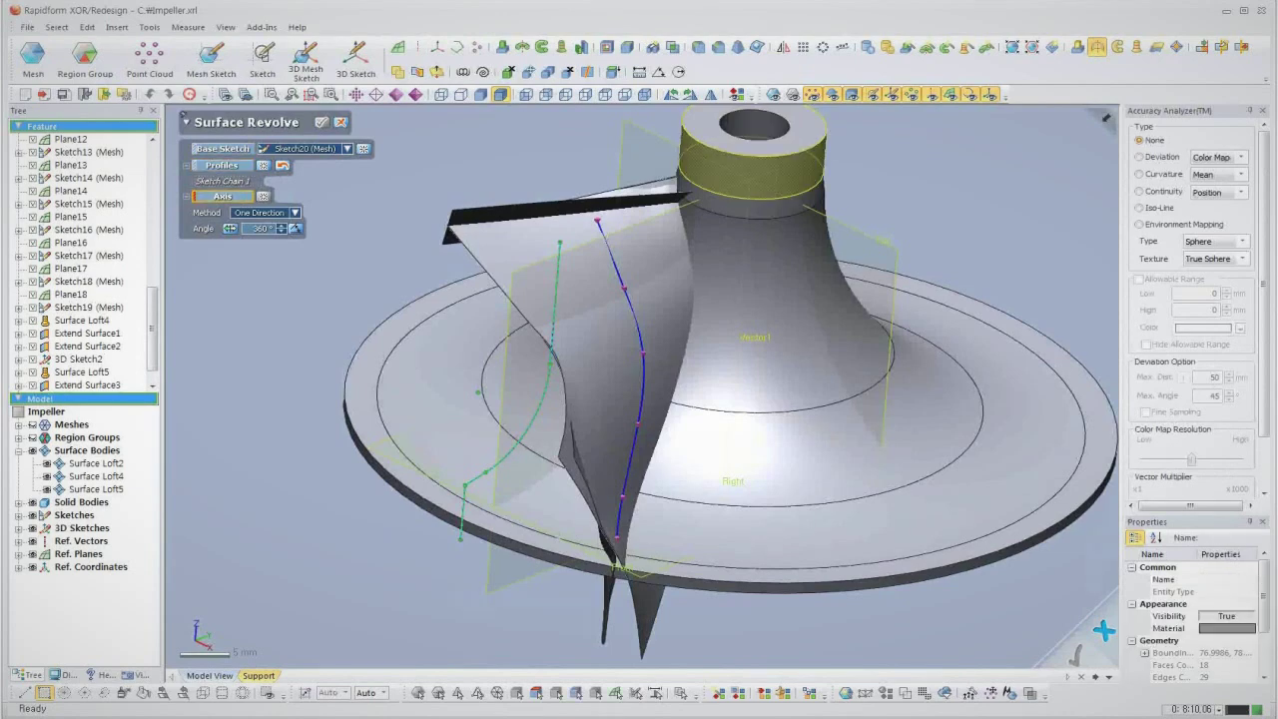
click(753, 177)
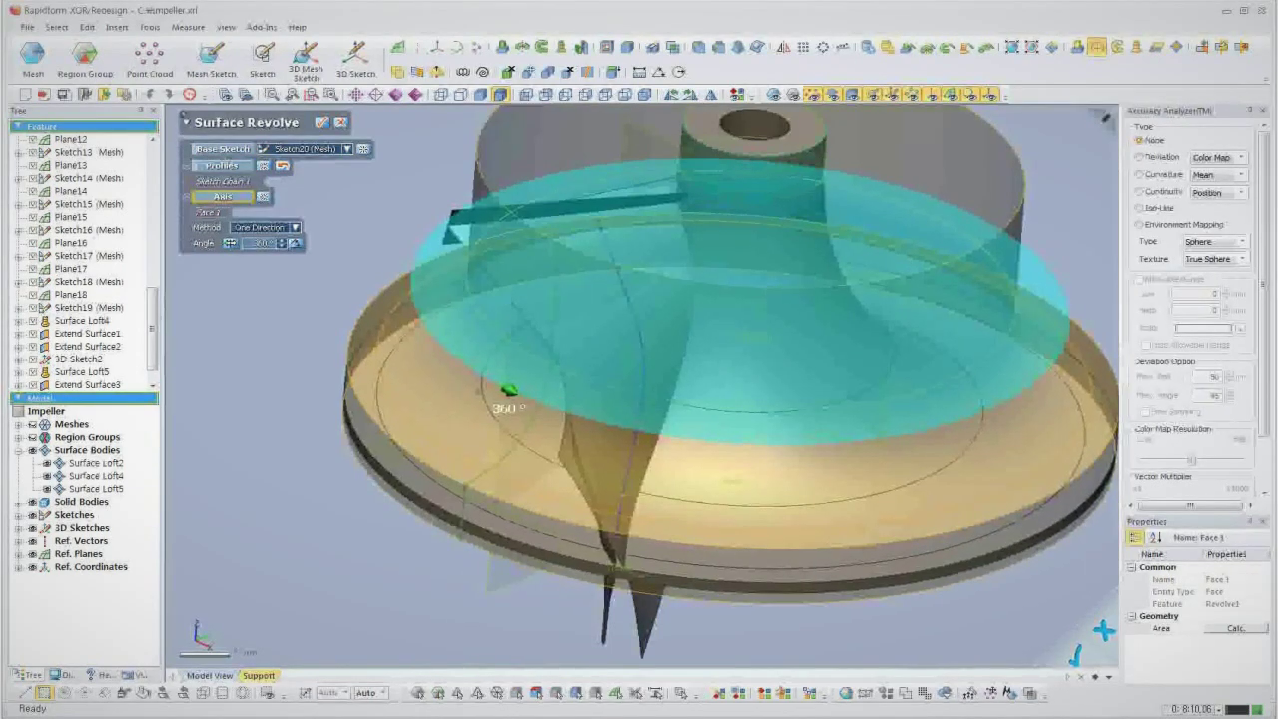
click(295, 227)
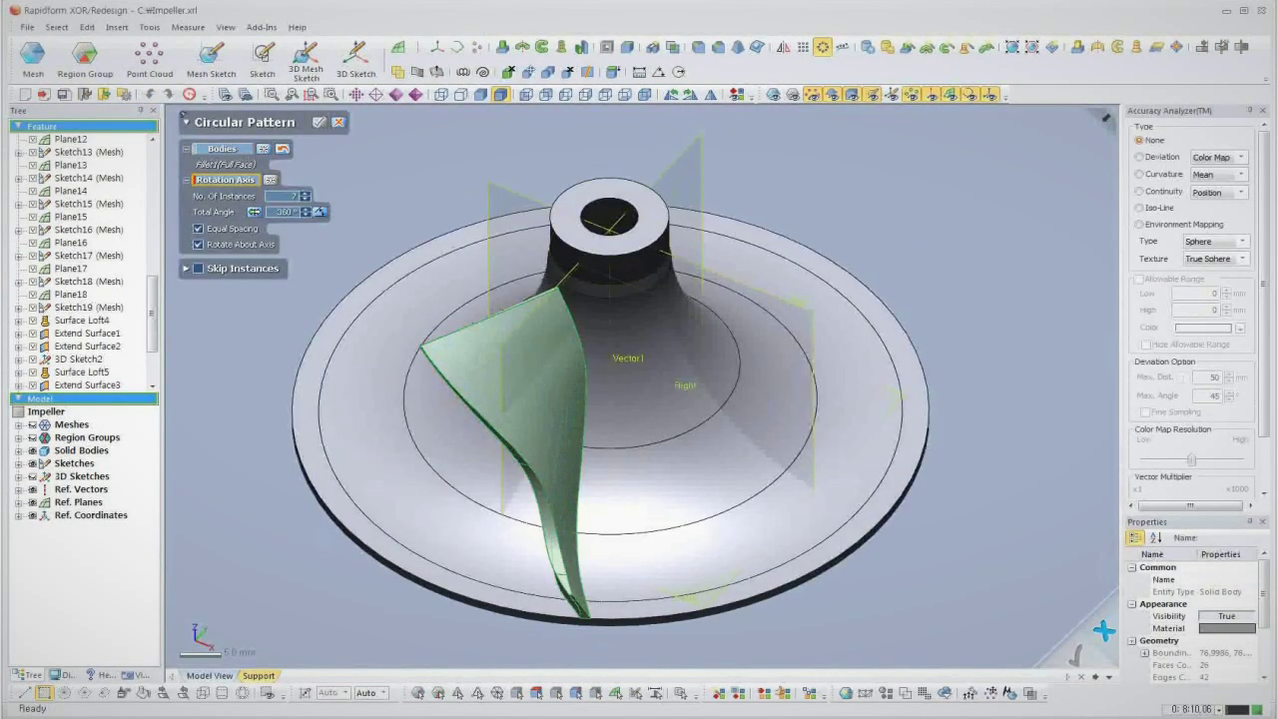
Pattern the blade body circularly around the hub's cylindrical face with 7 equally spaced instances over 360°.
click(610, 263)
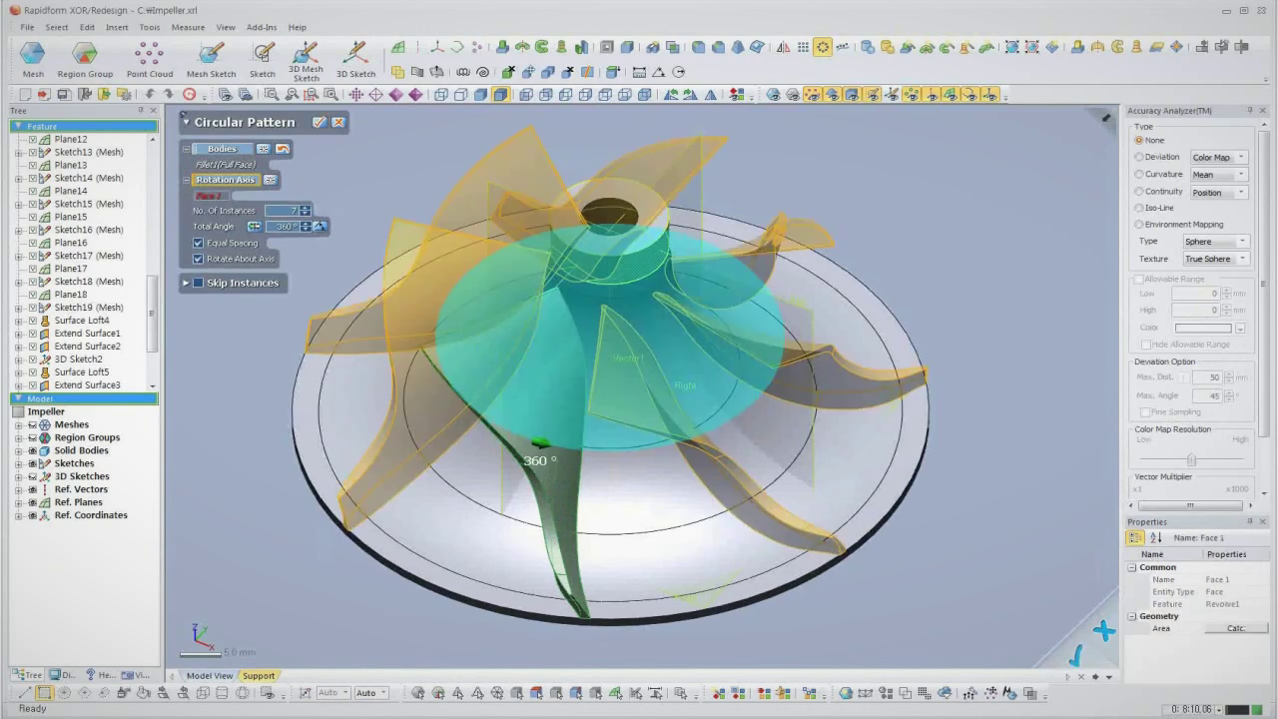
click(319, 122)
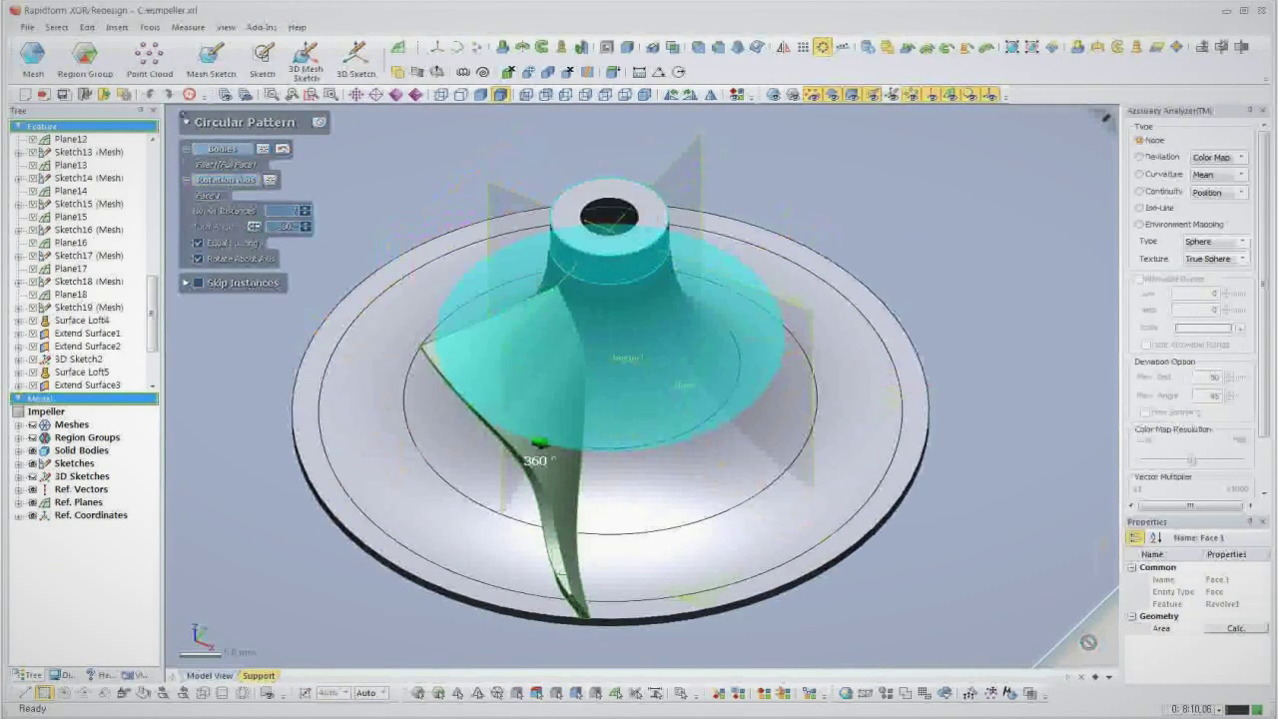
key(ctrl+1)
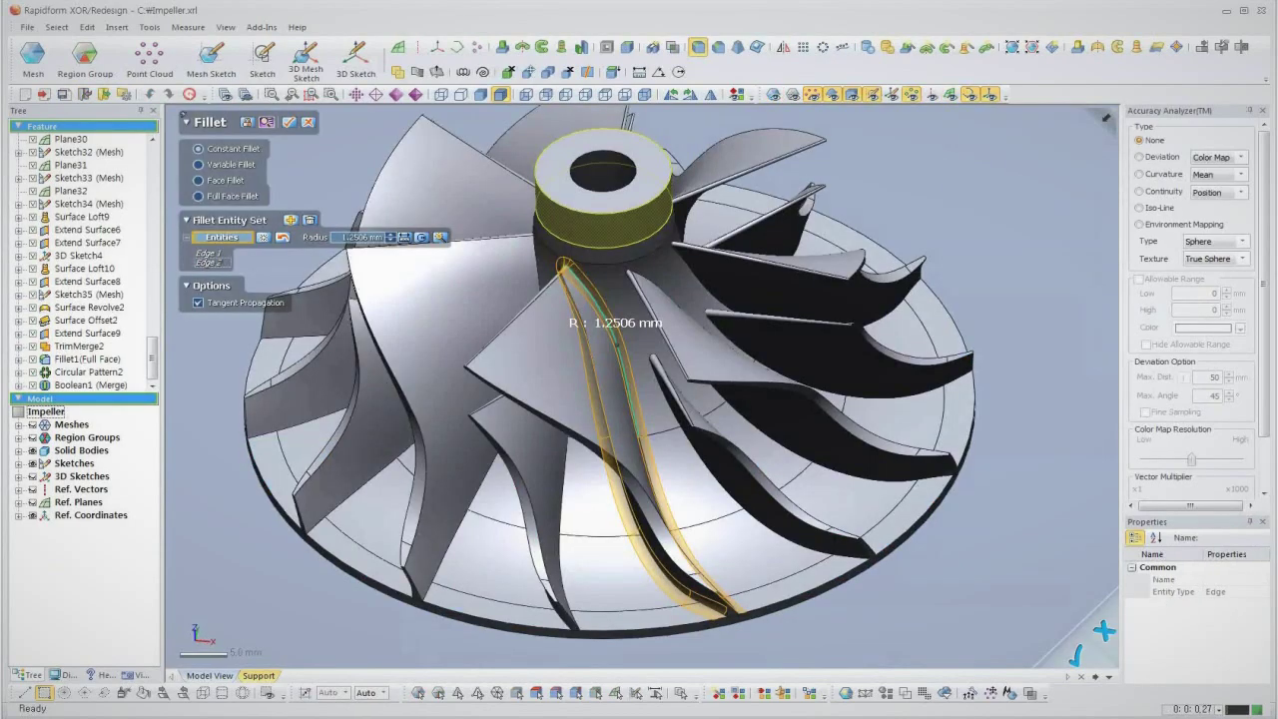
Apply a constant 1.2506 mm fillet with tangent propagation to the selected edges where the blade meets the hub.
mouse_move(605, 227)
right_down()
mouse_move(671, 248)
mouse_move(611, 230)
right_up()
scroll(642, 386, up, 3)
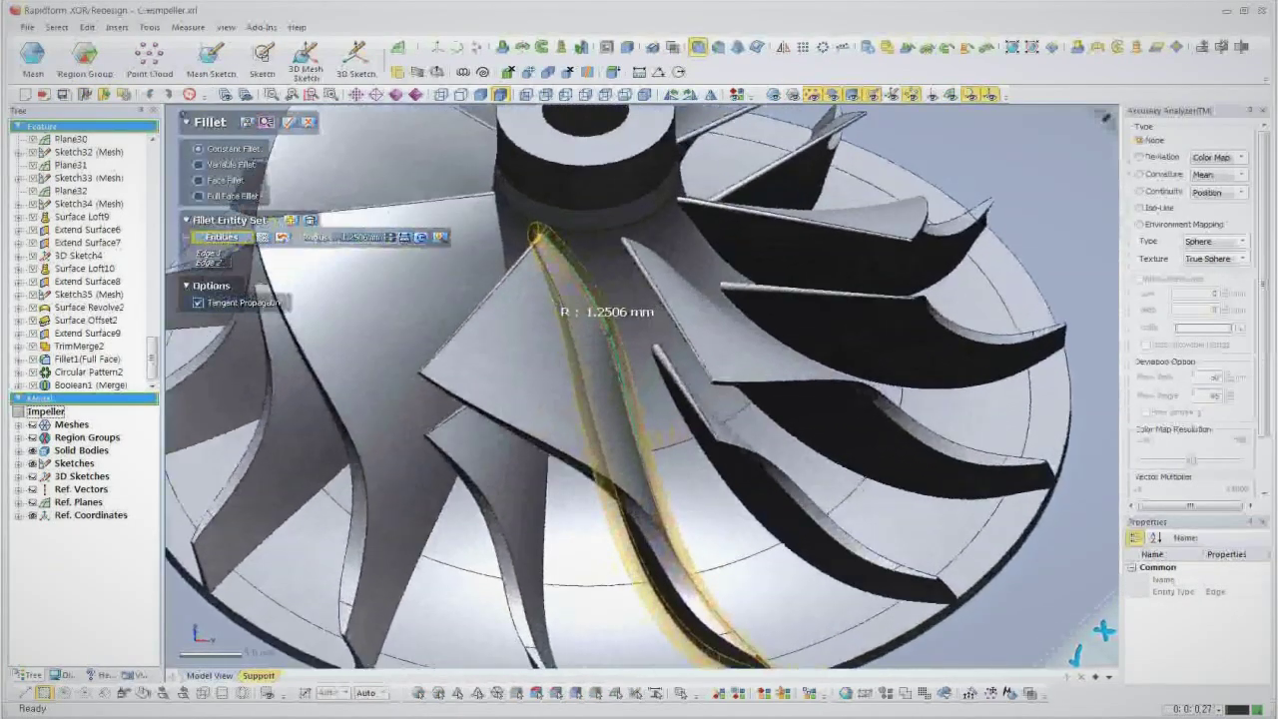
key(Return)
scroll(641, 386, up, 5)
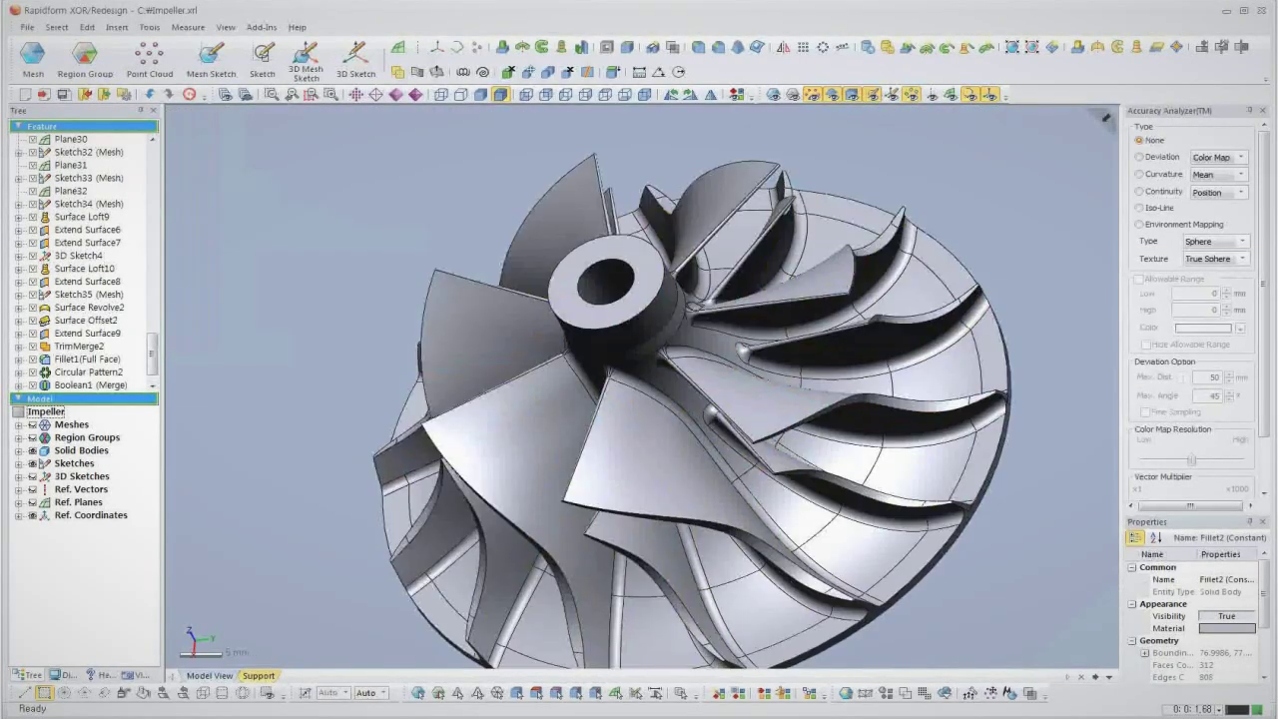
Display the deviation colour map on the finished impeller with a ±0.1 mm allowable tolerance and inspect the blades.
right_drag(599, 439, 669, 354)
ctrl+right_drag(642, 420, 636, 357)
scroll(642, 386, up, 2)
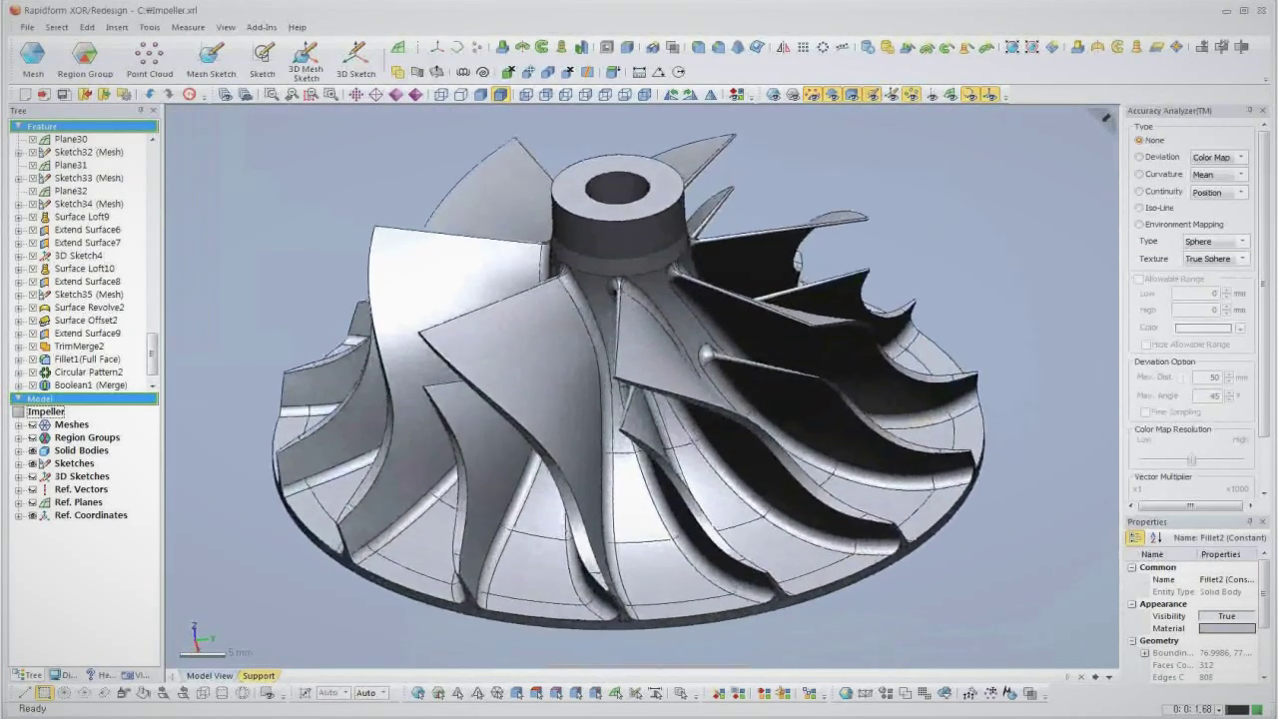
click(1140, 157)
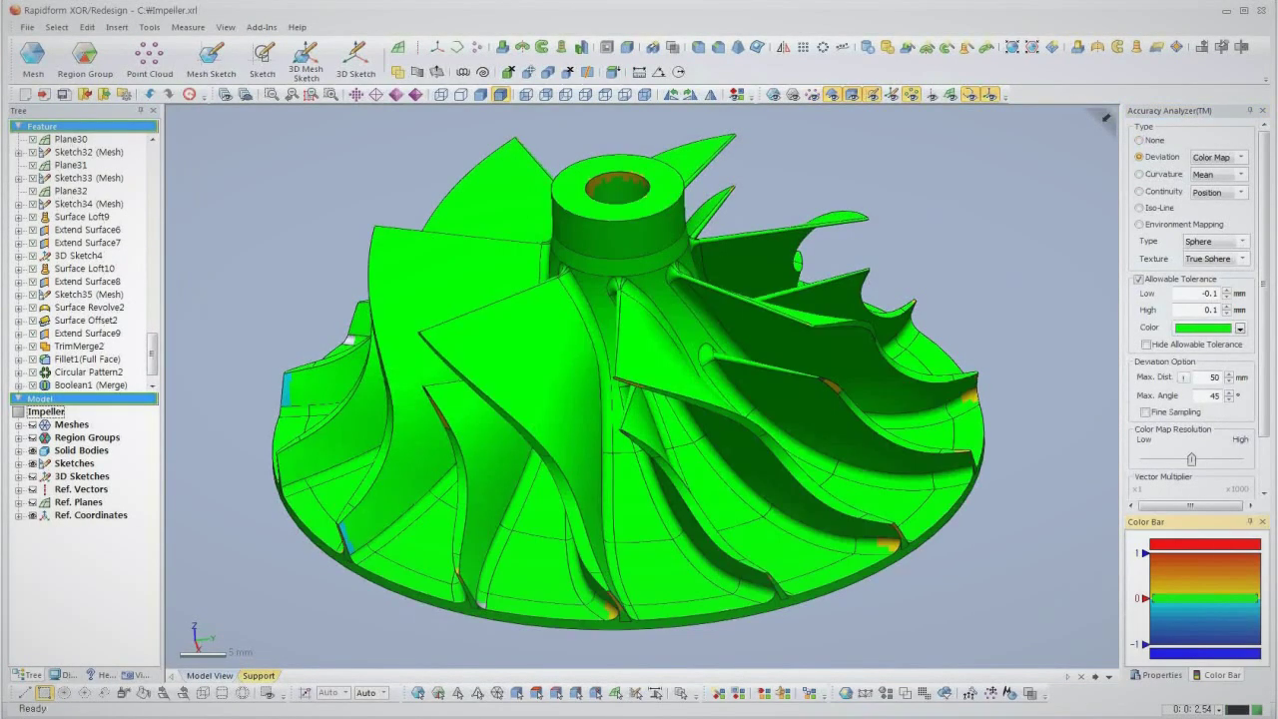
right_drag(639, 400, 714, 399)
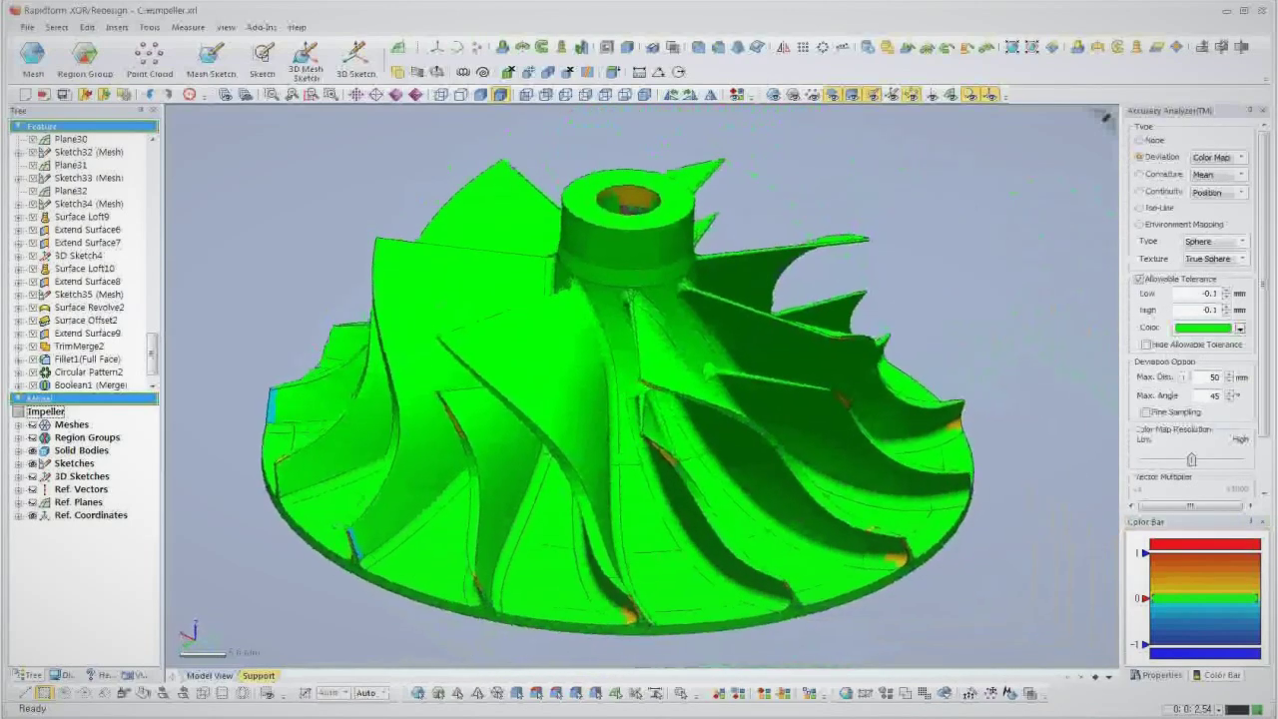
Switch off the deviation colour map and transfer the impeller model to SolidWorks with liveTransfer.
click(1141, 225)
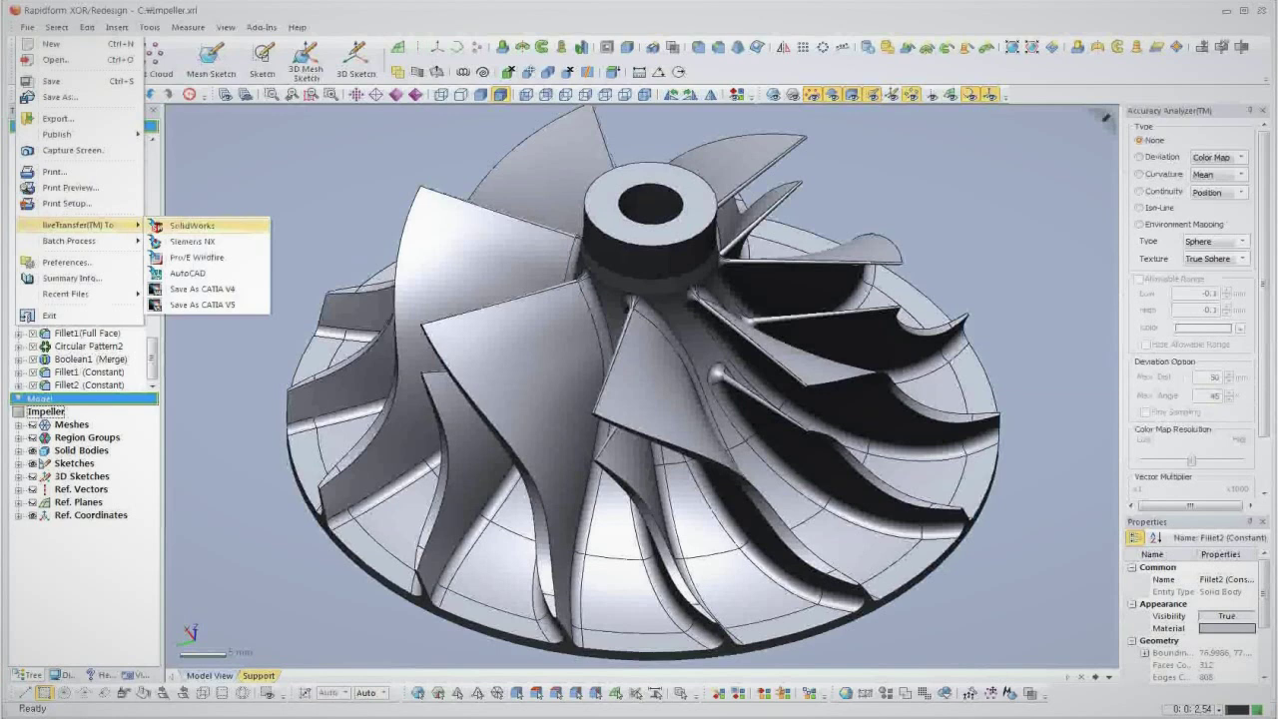
click(191, 226)
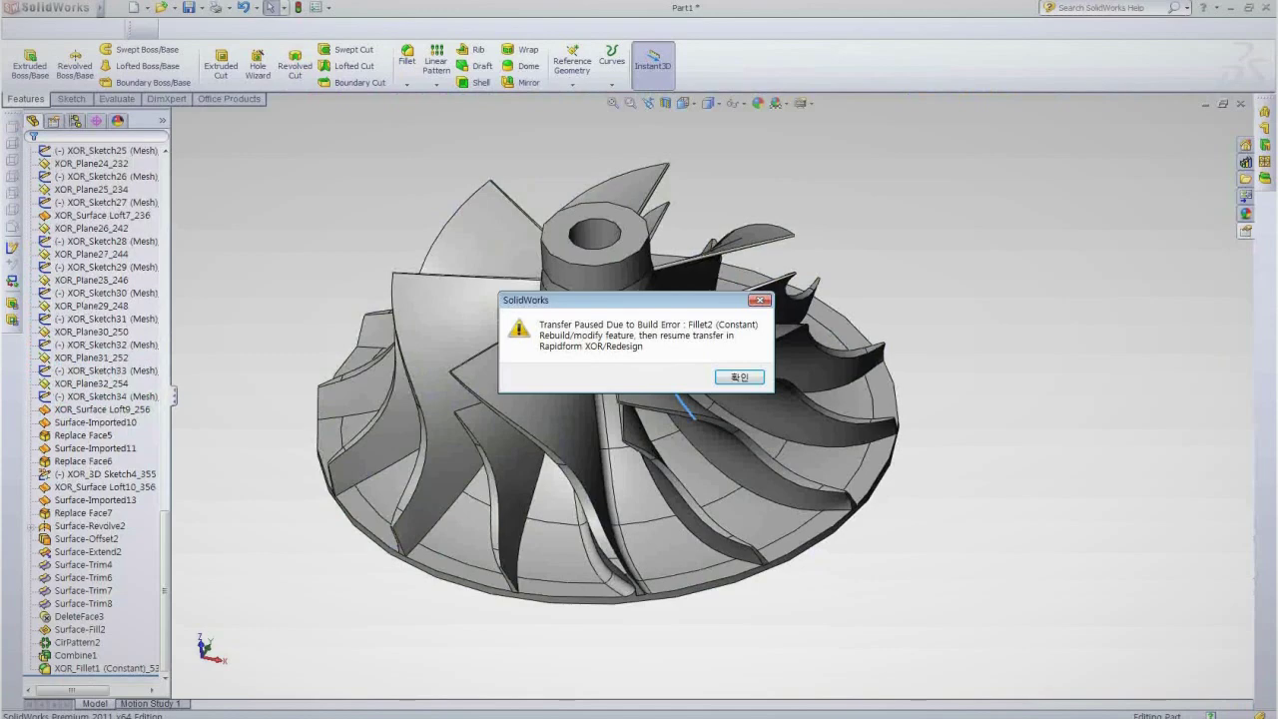
key(Return)
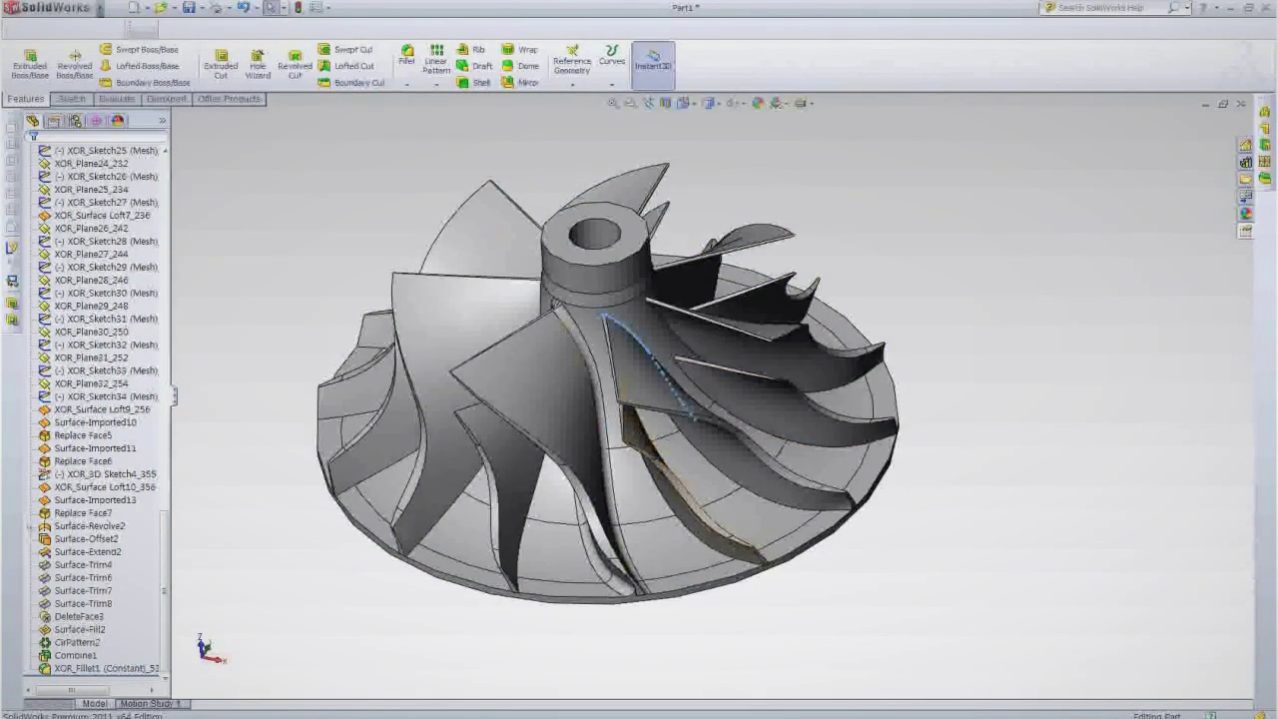
Fillet the remaining edges where the blades meet the hub in SolidWorks and inspect the impeller from below and above.
middle_drag(512, 305, 512, 320)
scroll(512, 319, down, 3)
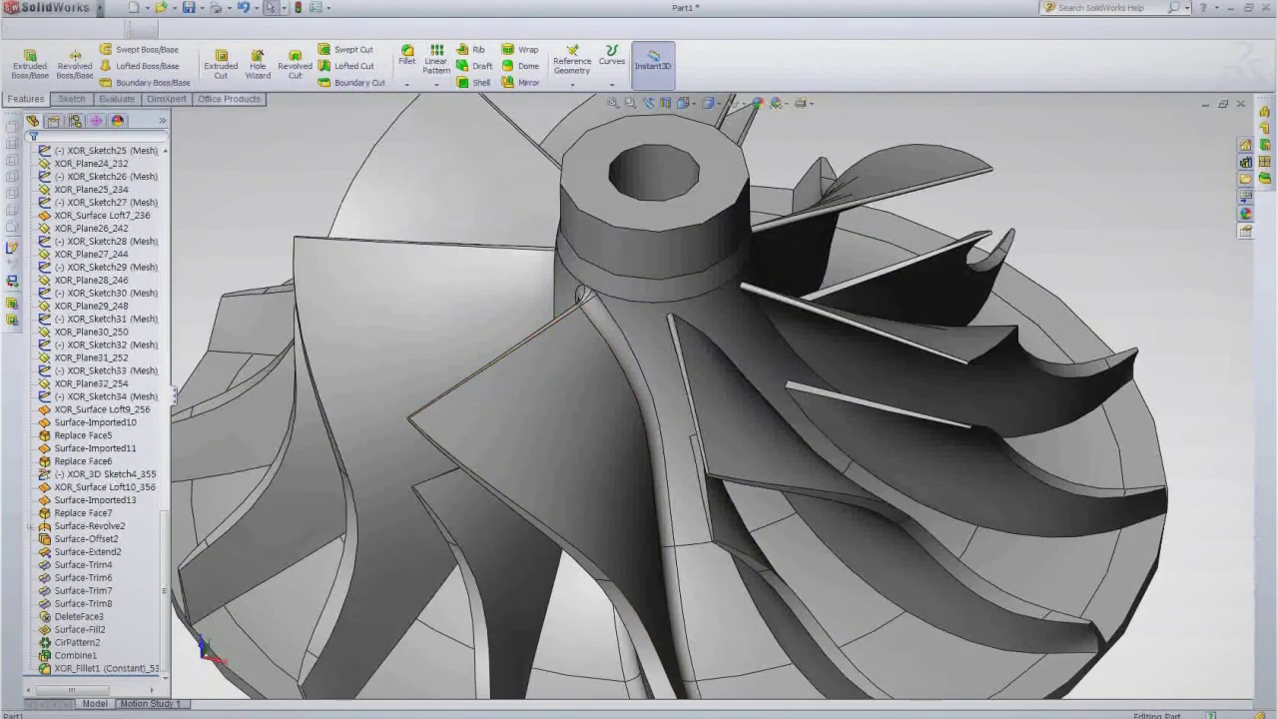
click(407, 59)
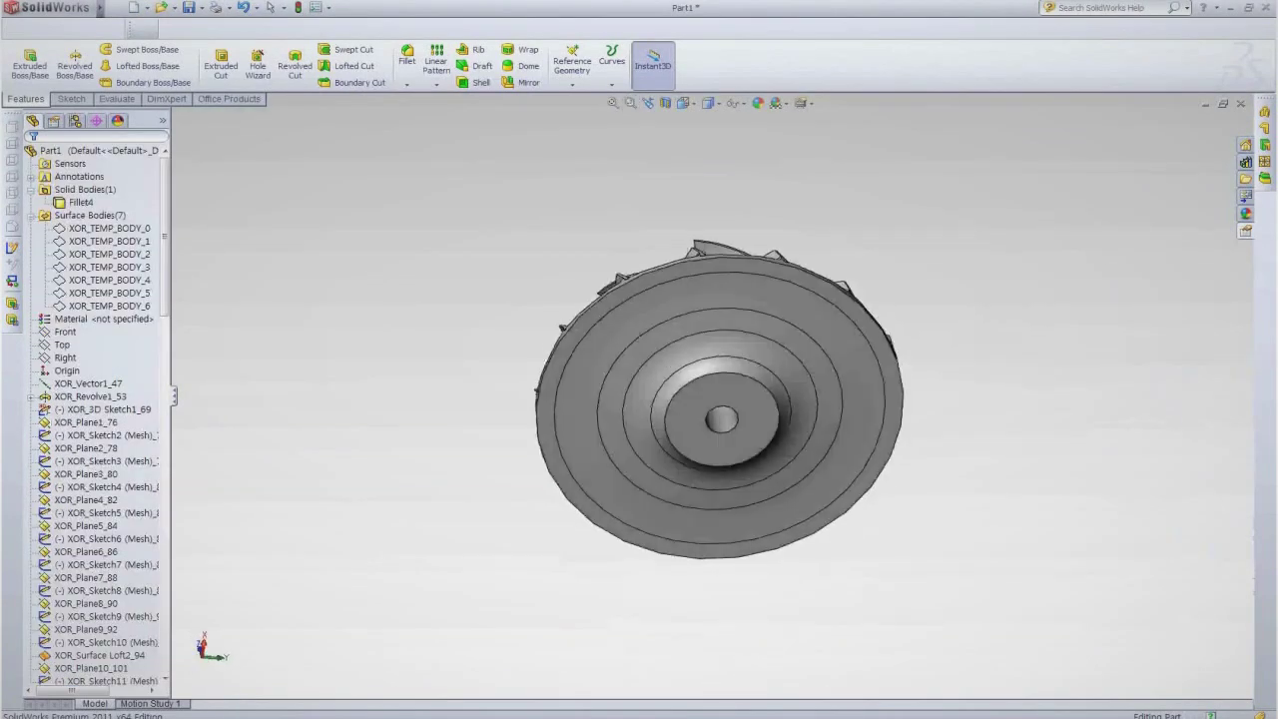
middle_drag(737, 465, 727, 366)
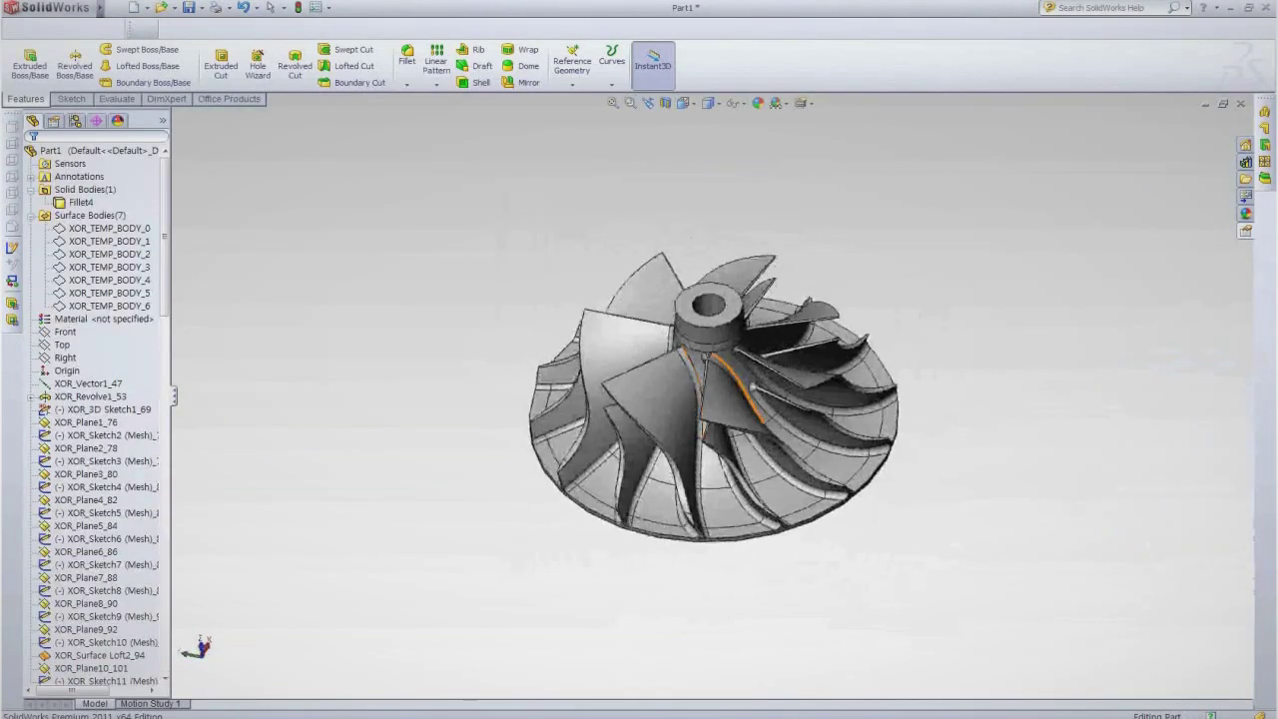